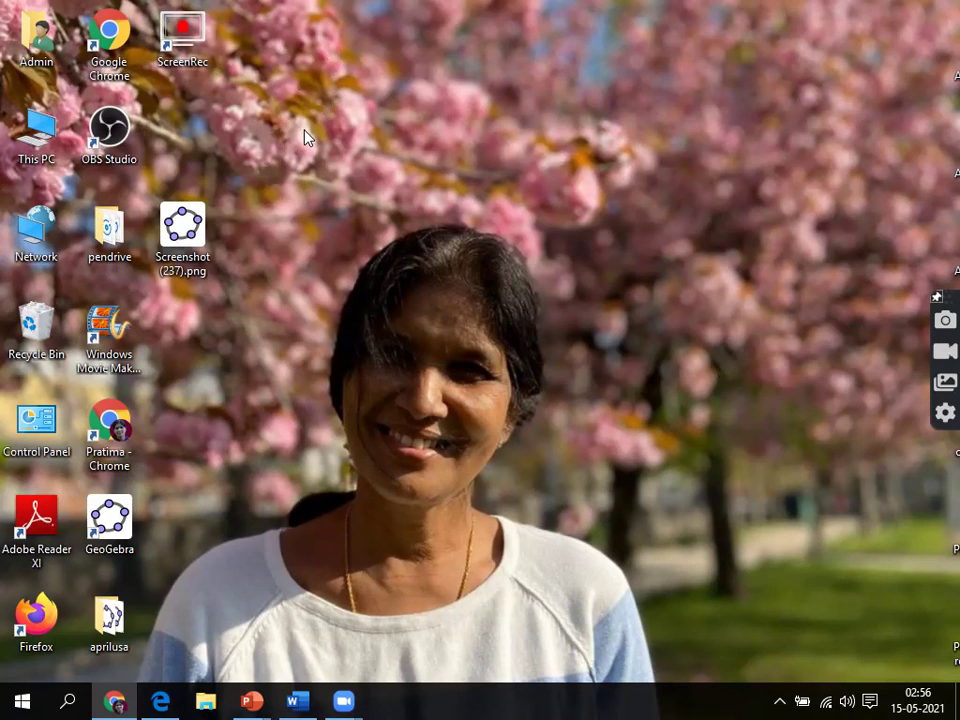
Step: Open Screenshot (237).png.ggb and pan the graphics view so the origin moves right
double_click(185, 231)
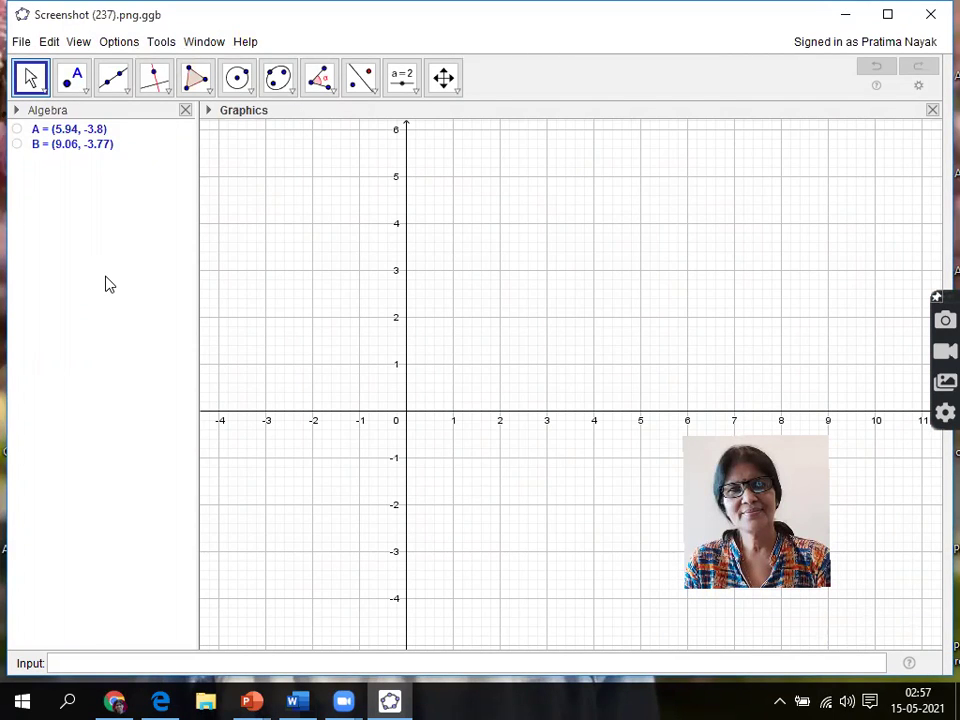
click(456, 91)
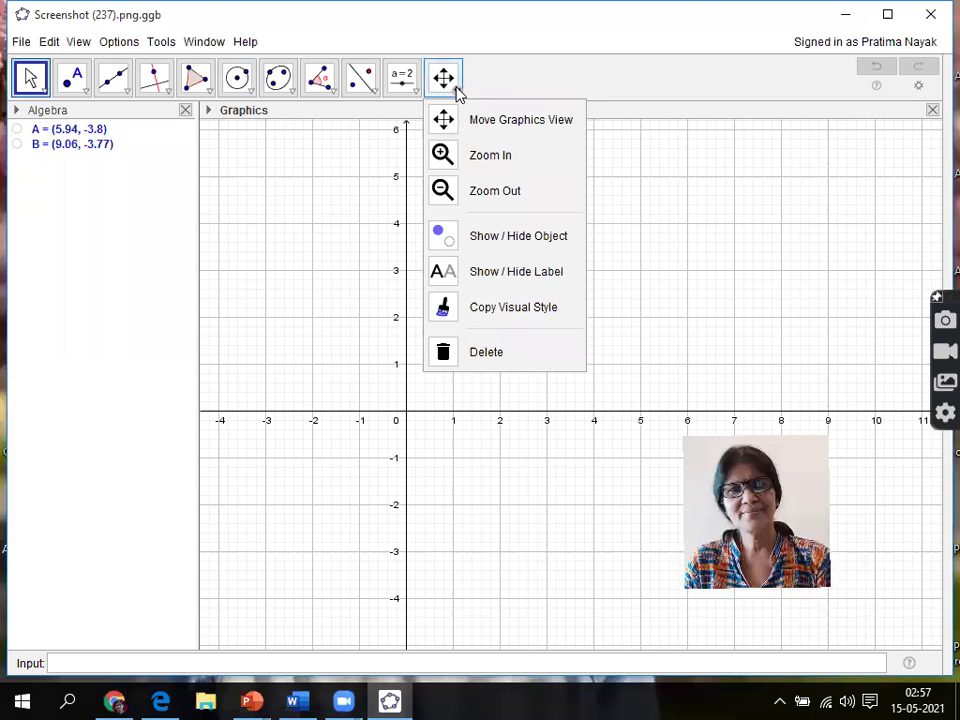
click(484, 122)
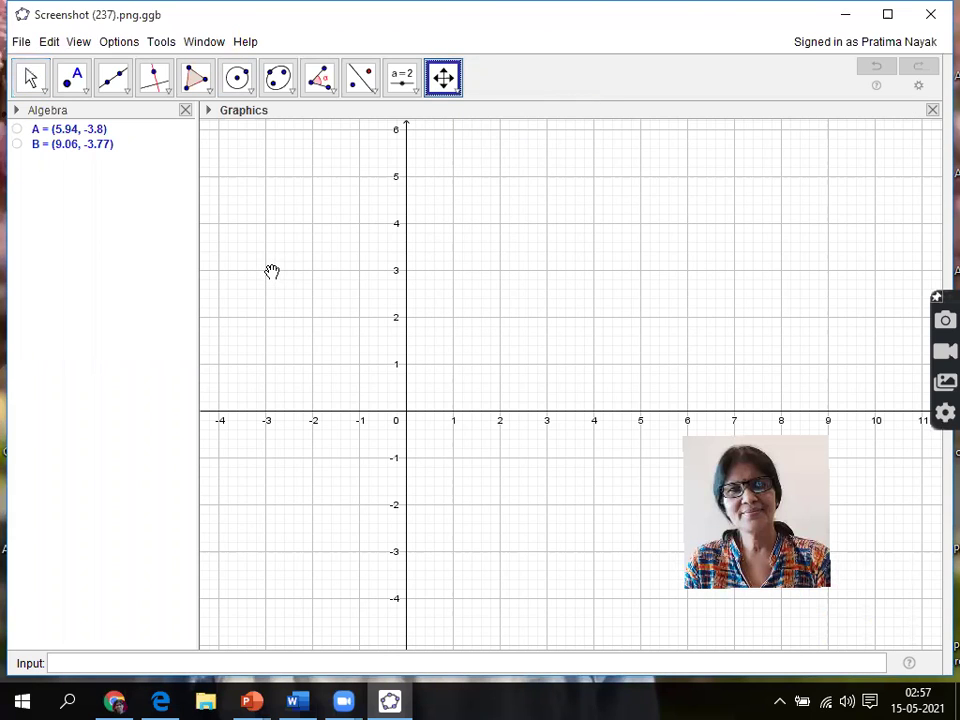
drag(274, 270, 373, 268)
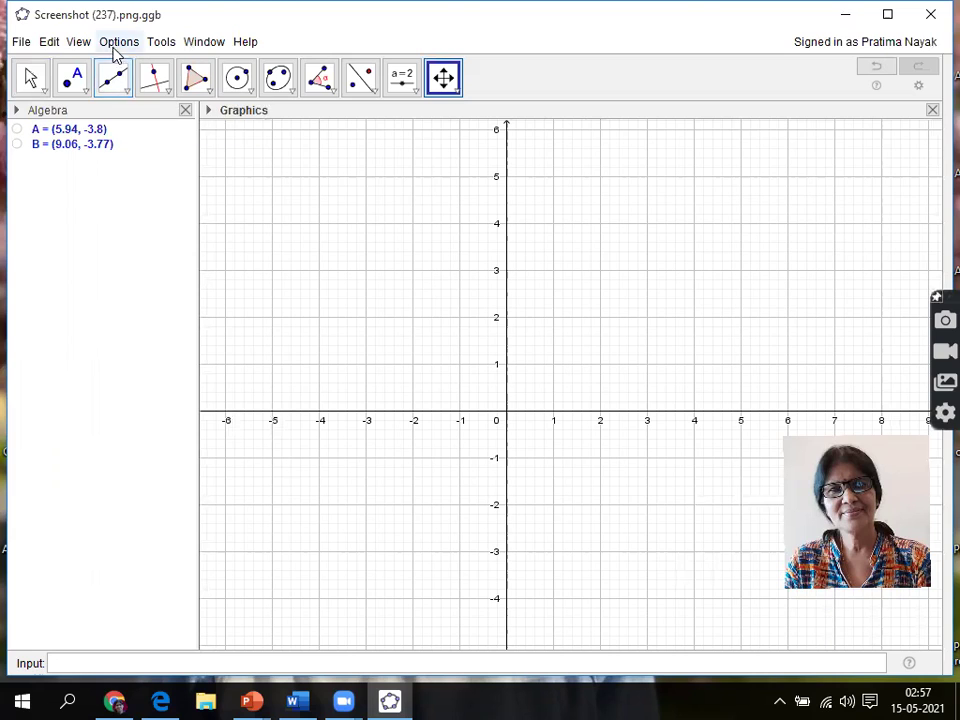
click(80, 42)
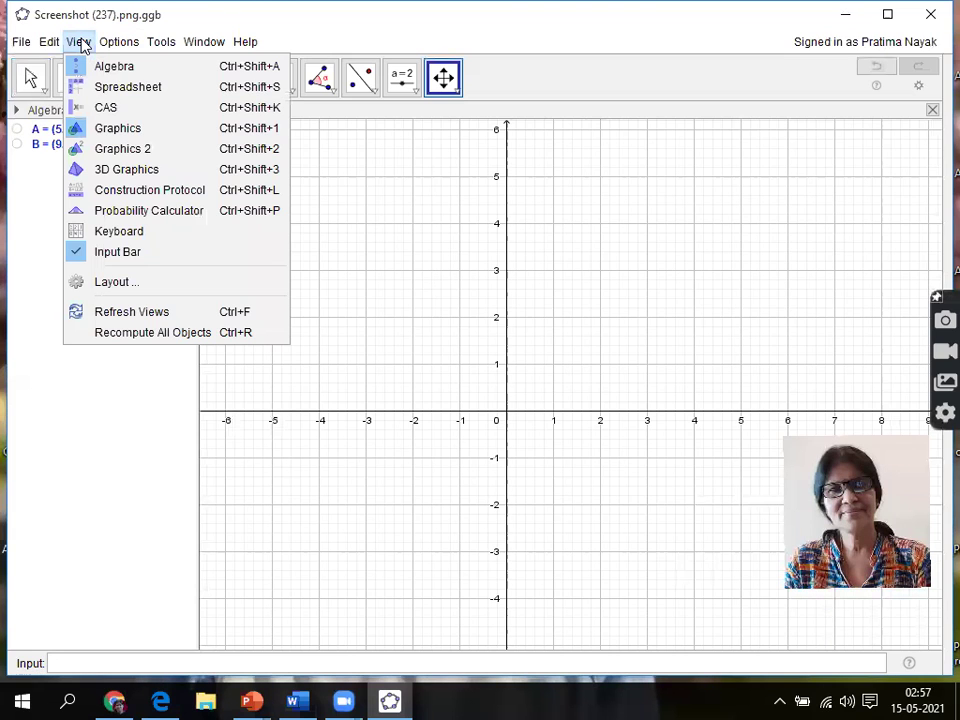
click(80, 256)
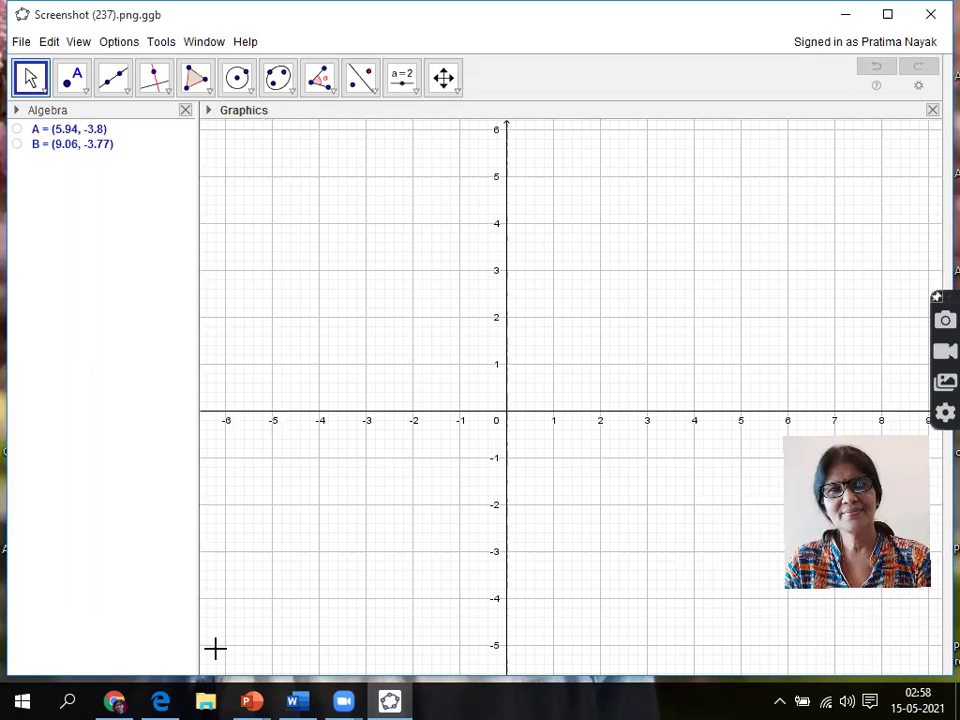
click(78, 42)
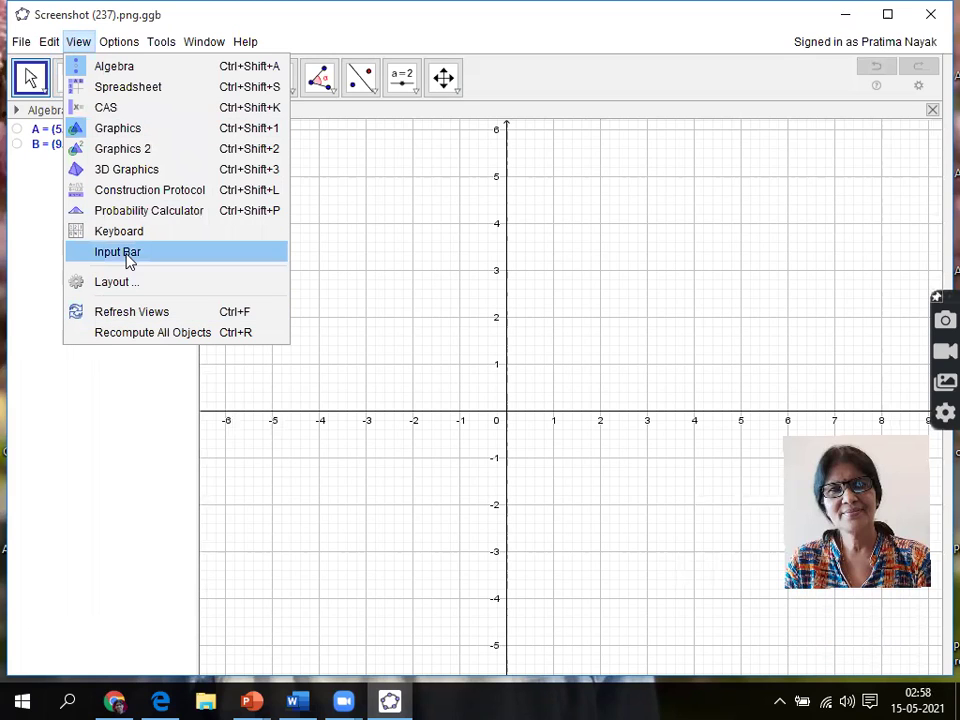
click(126, 257)
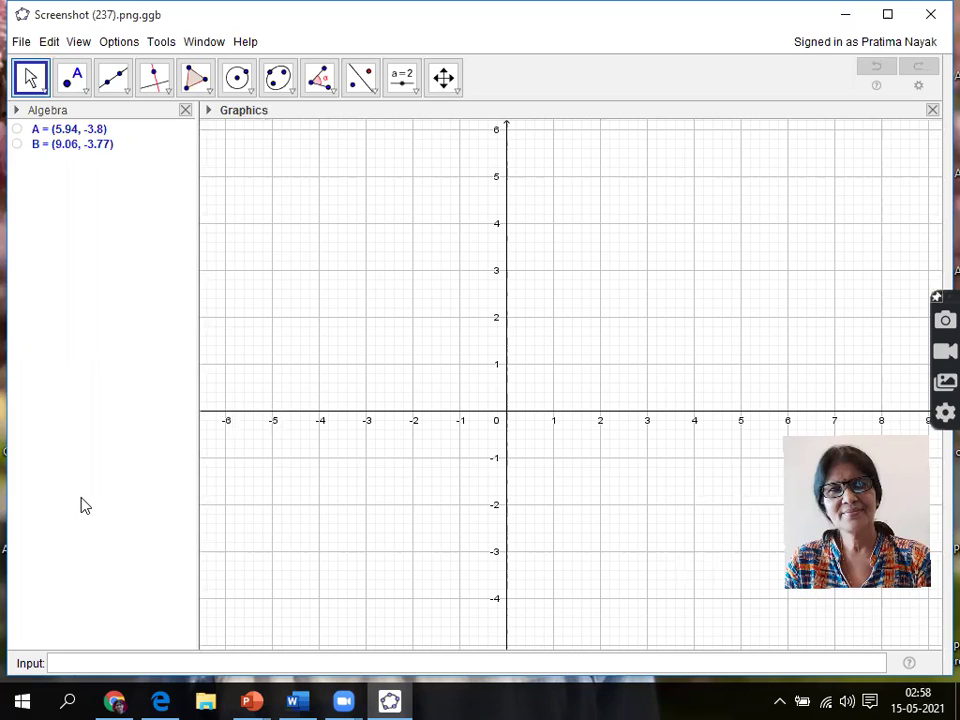
Step: Enter f(x)=x in the Input bar to draw the line through the origin
click(57, 664)
text((x))
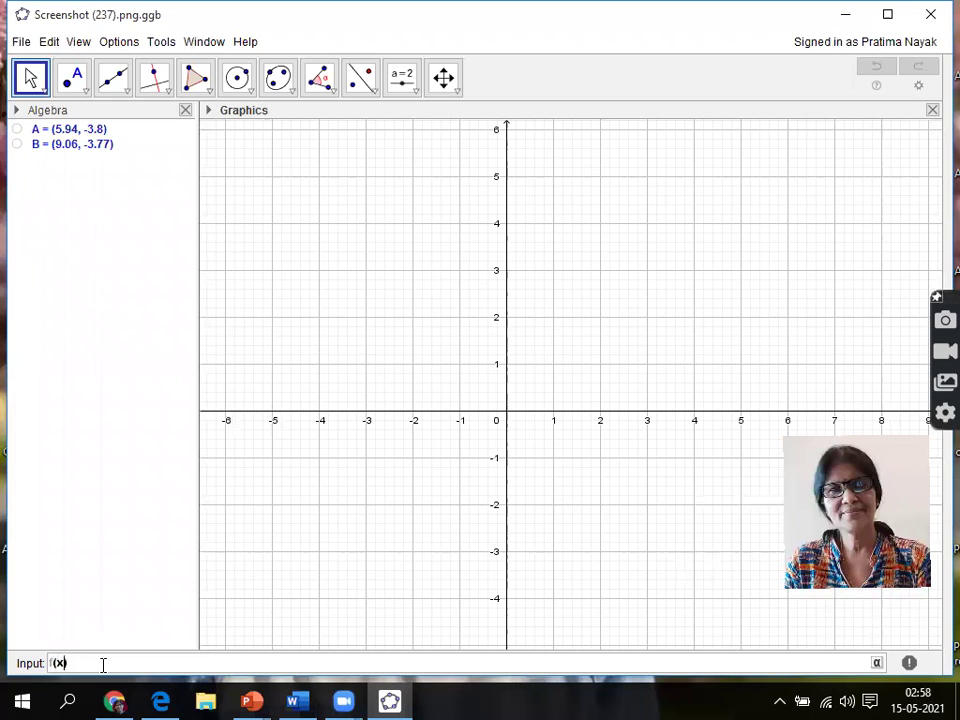
text(=x)
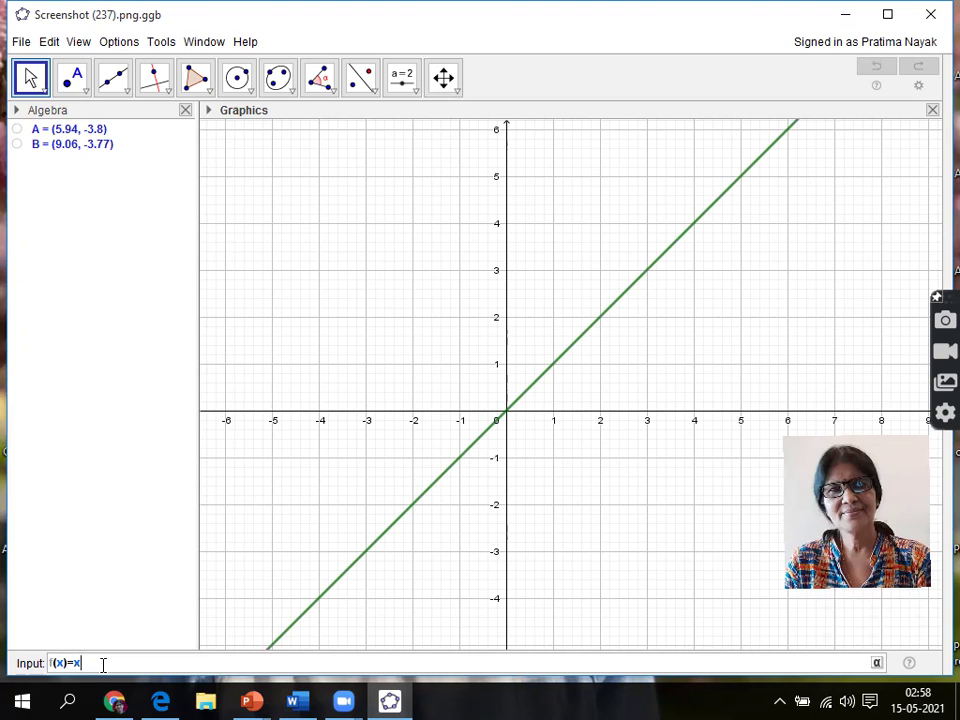
key(Return)
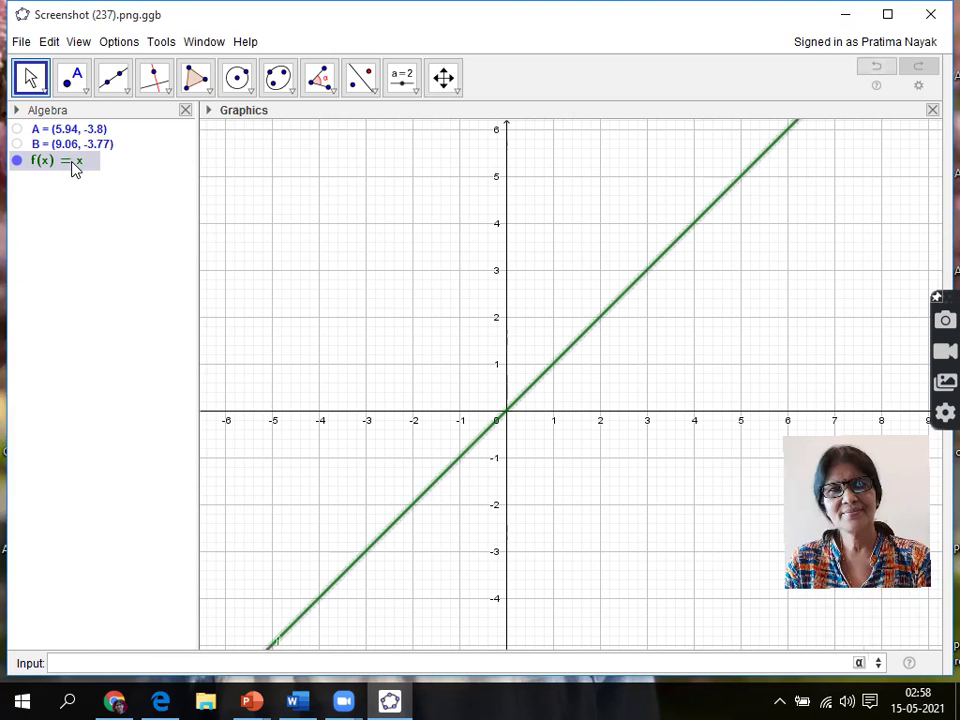
Step: Set the interface font size to 16 pt
click(118, 43)
mouse_move(146, 124)
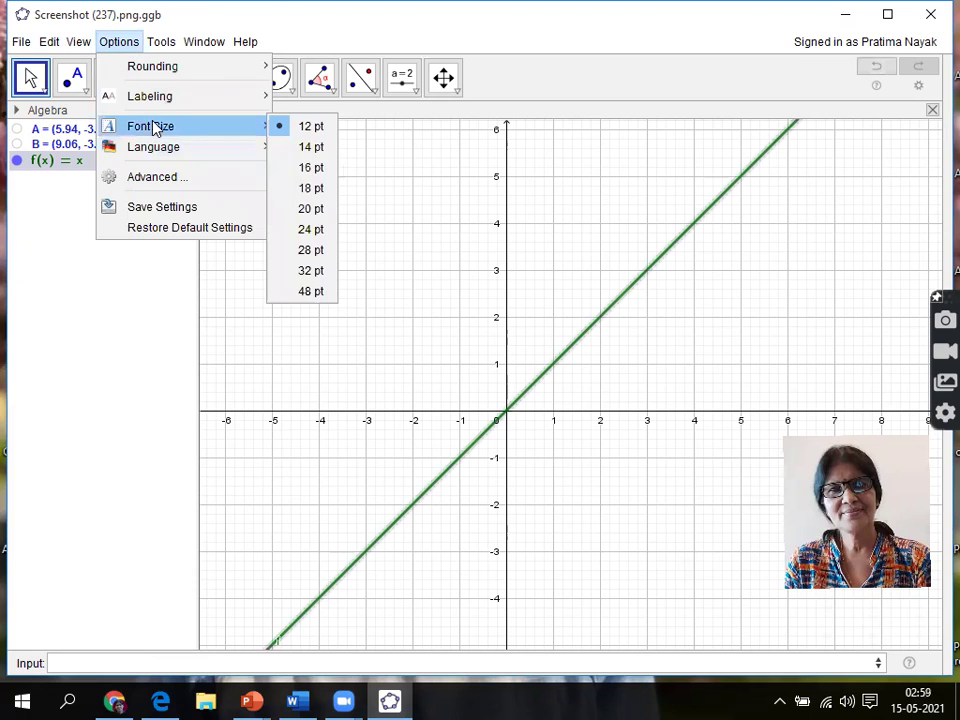
click(311, 170)
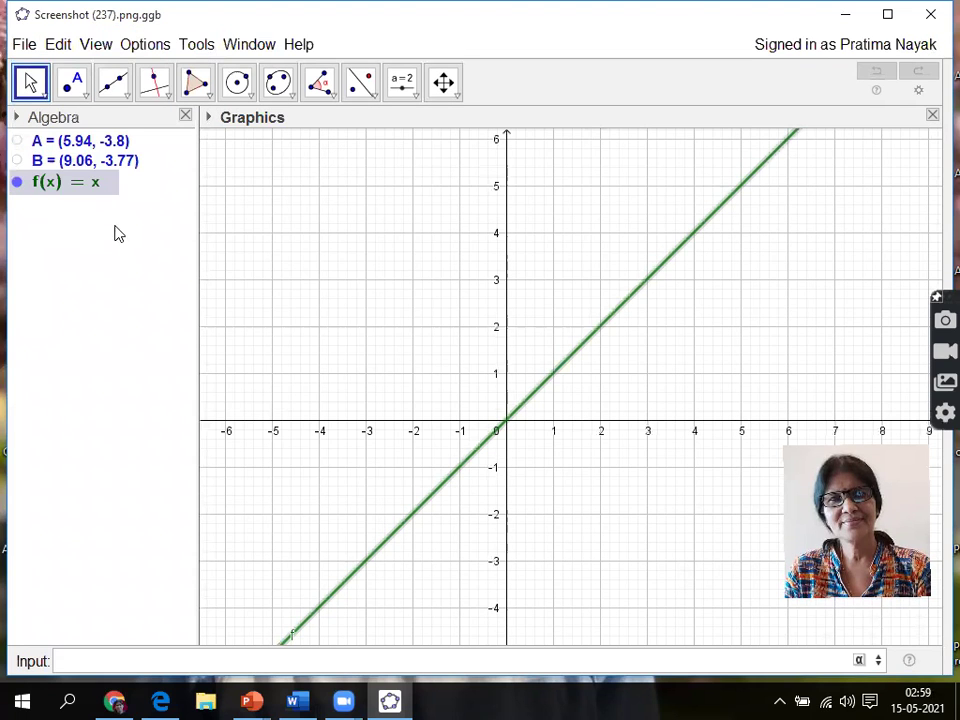
Step: Set line f's label to show Name & Value in Object Properties
right_click(601, 330)
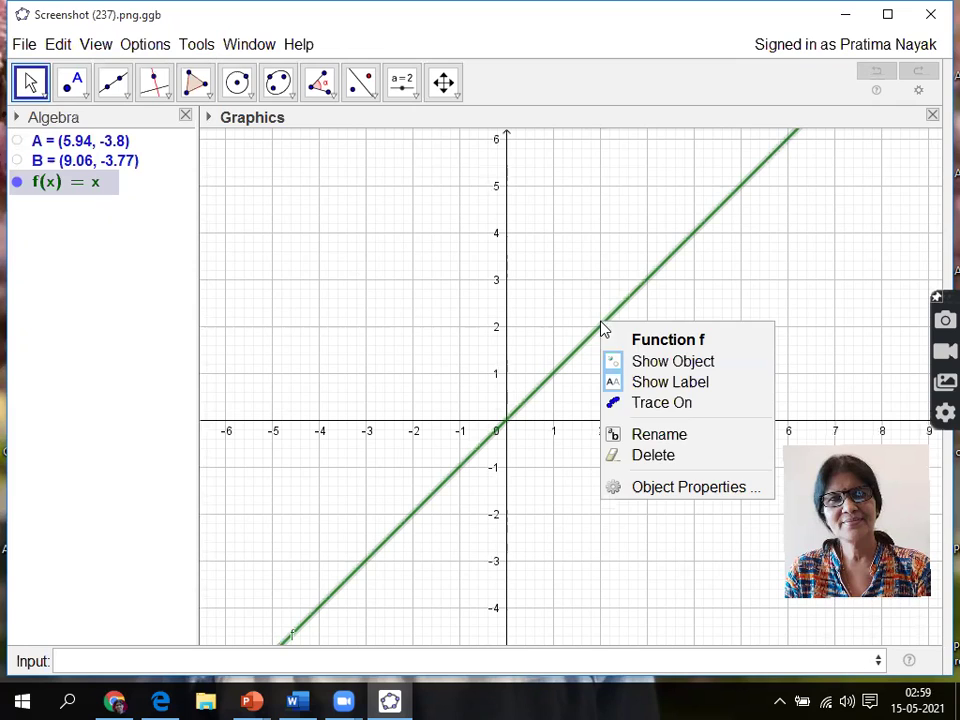
click(688, 487)
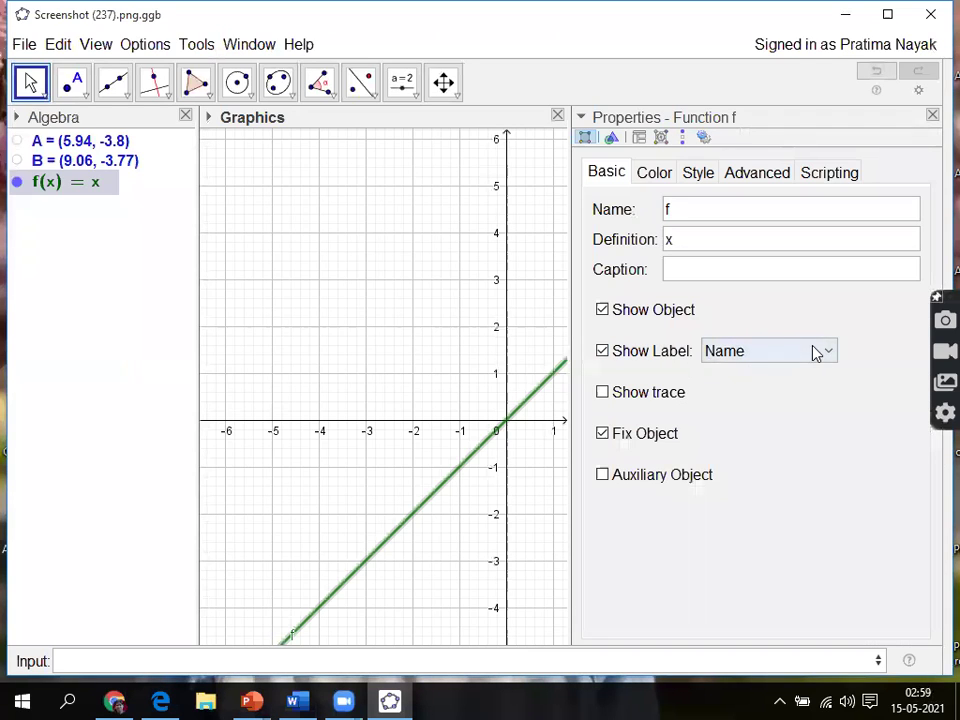
click(828, 358)
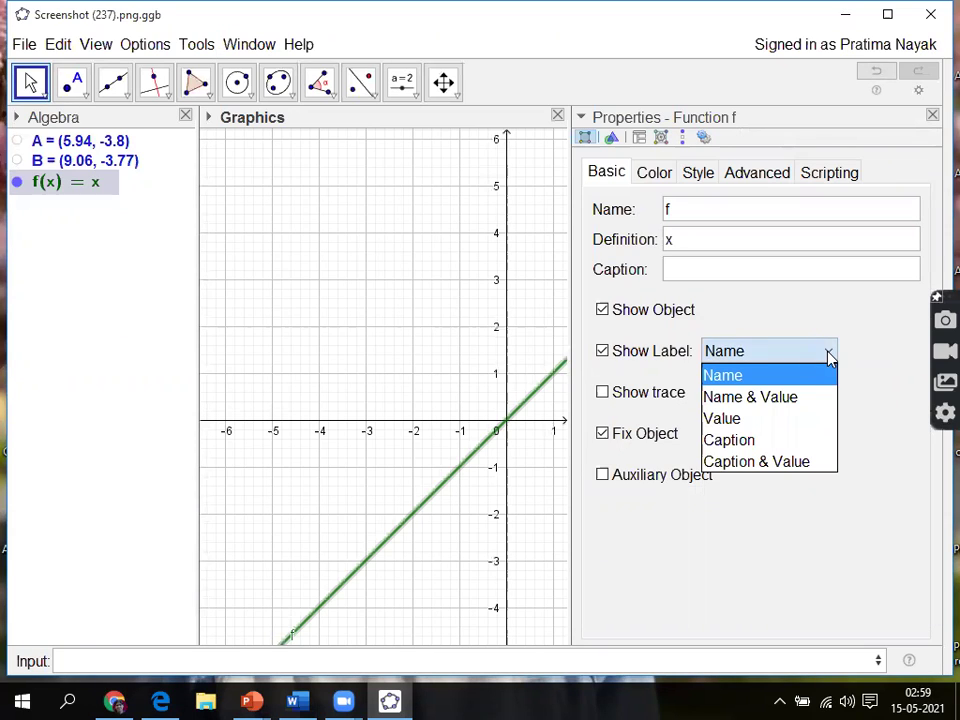
click(783, 399)
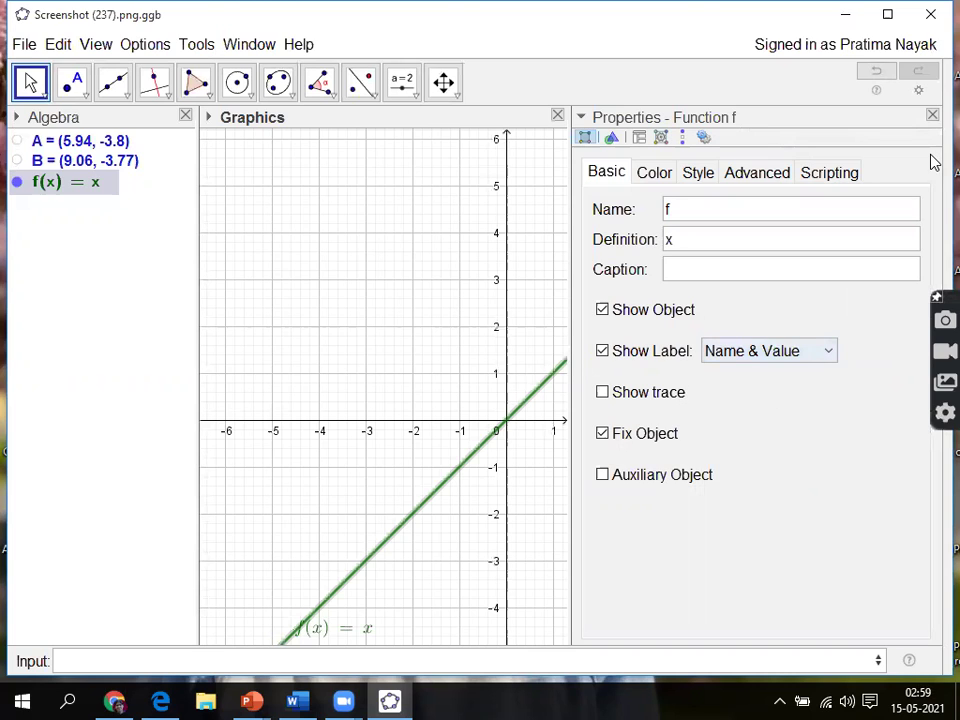
click(932, 117)
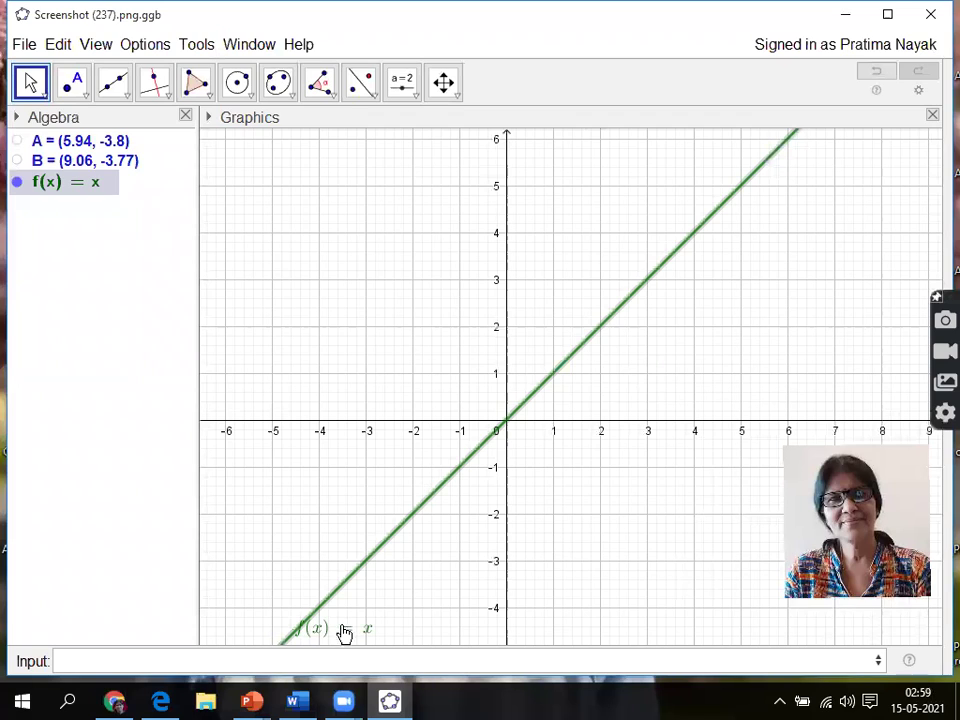
Step: Move the f(x) = x label up beside the line, then hide line f
drag(328, 643, 414, 581)
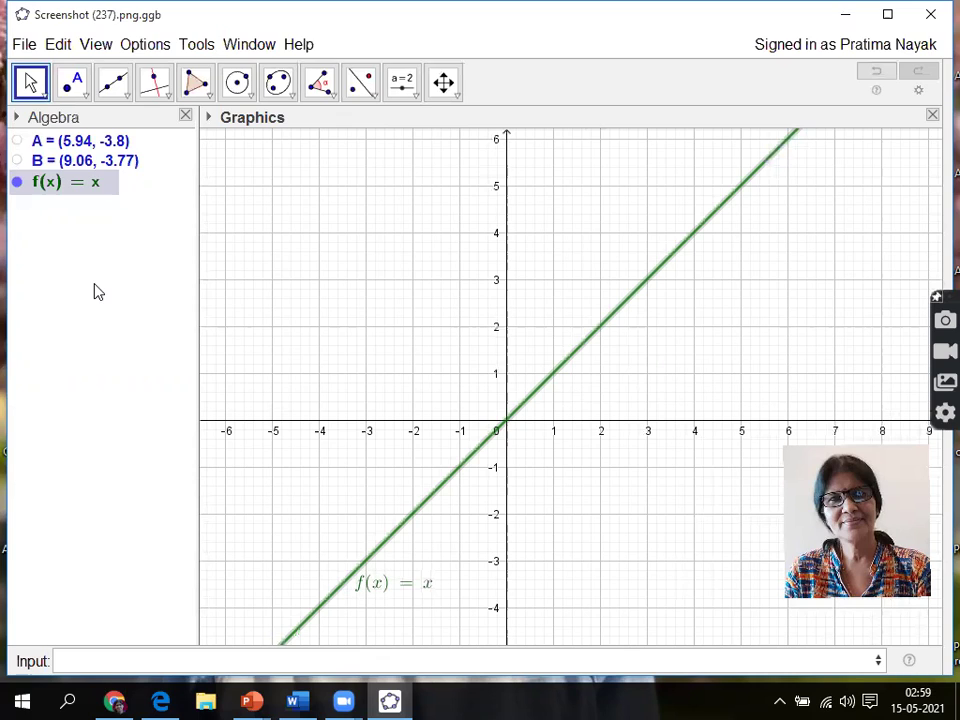
click(17, 183)
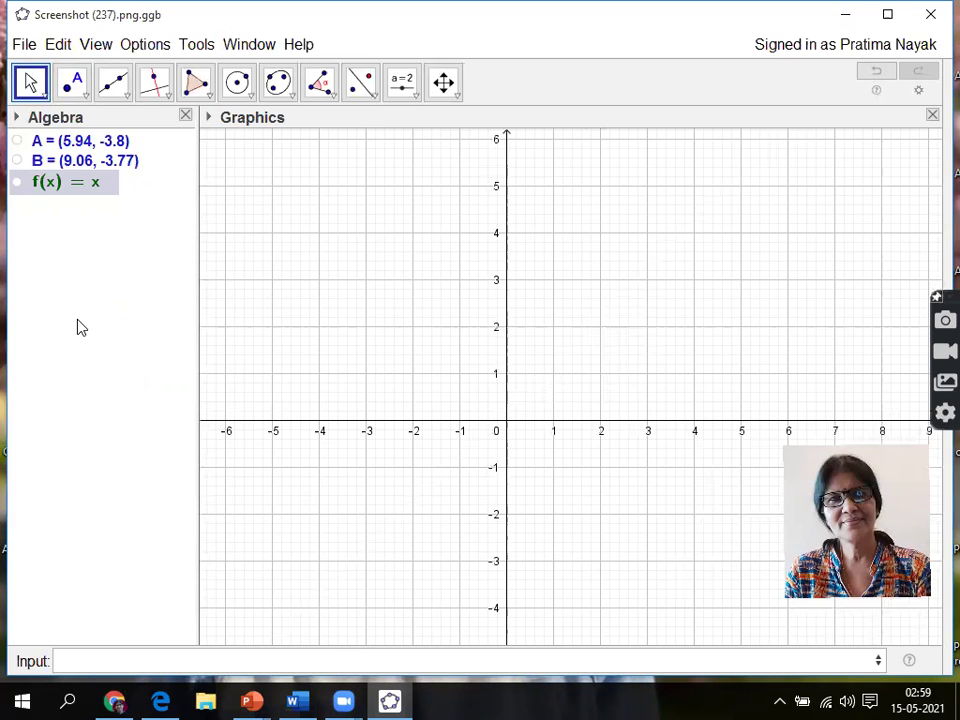
click(17, 182)
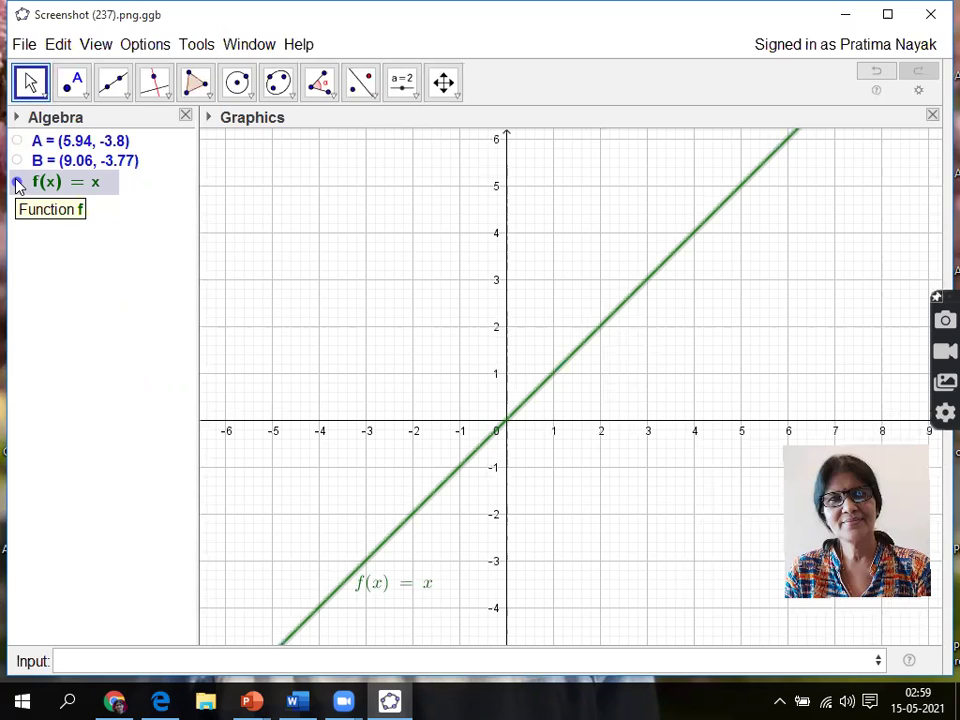
click(17, 182)
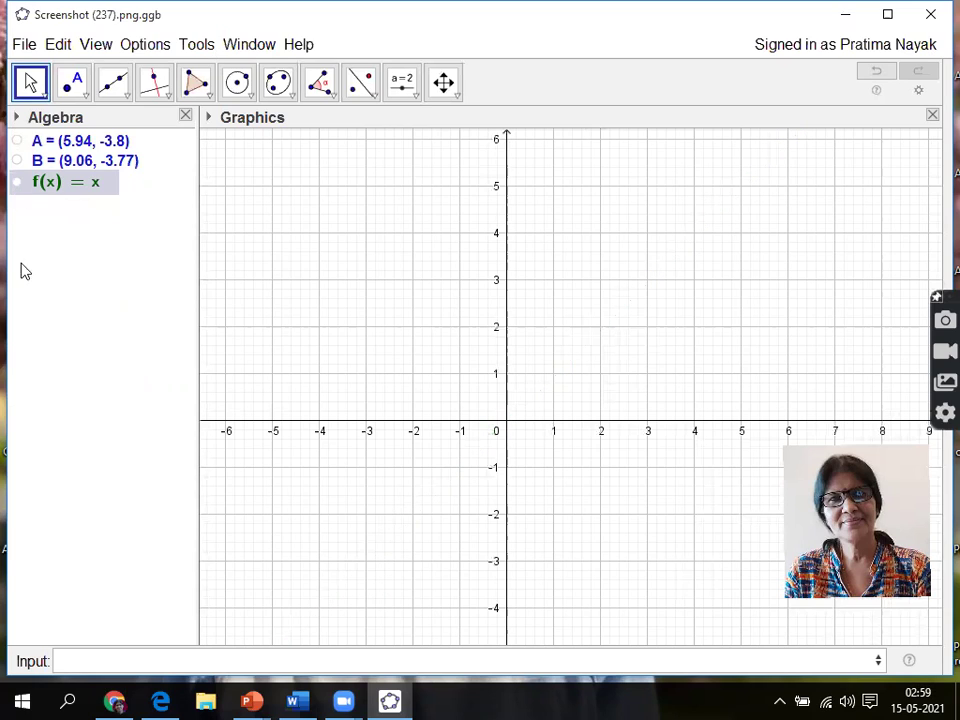
click(80, 665)
Step: Enter g(x)=x^2 to draw the parabola through the origin
text(g()
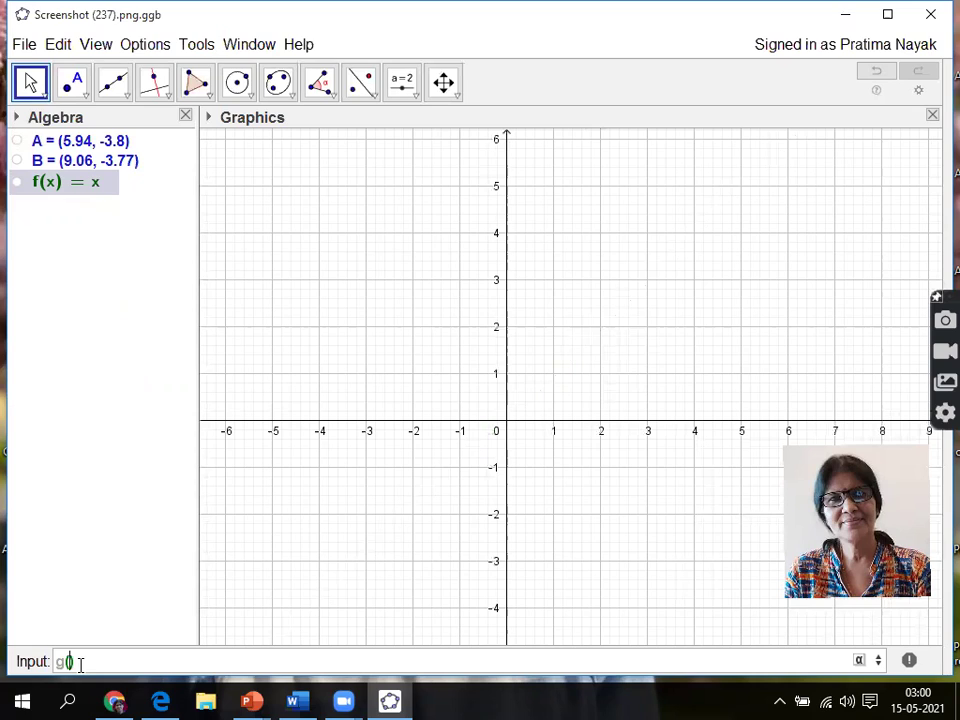
text(x)=x^)
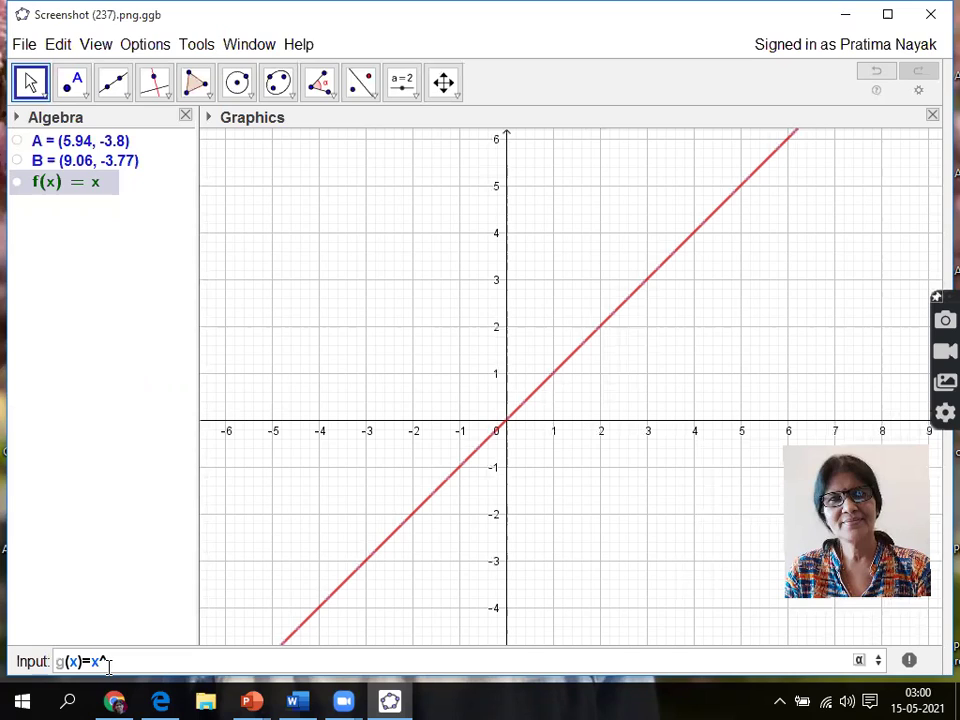
text(2)
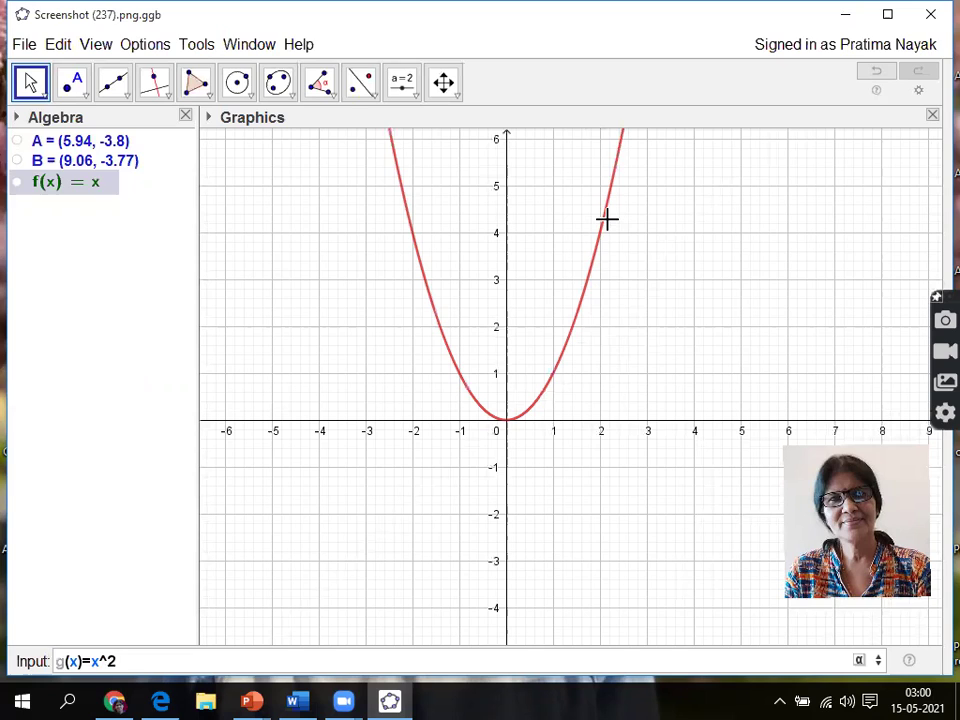
key(Return)
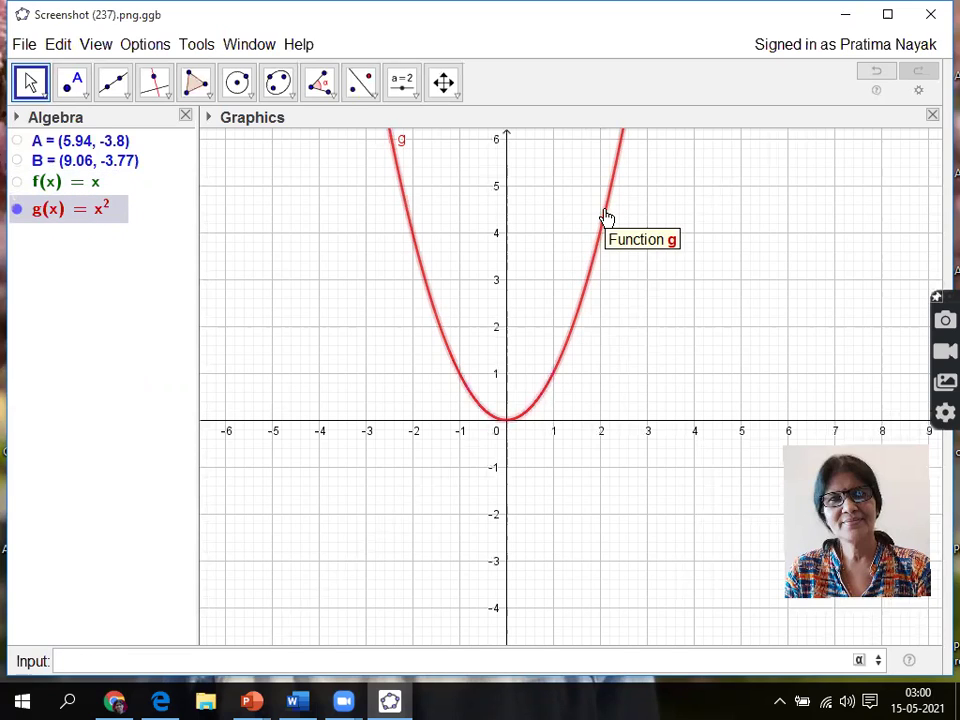
Step: Set parabola g's label to show Name & Value in Object Properties
right_click(606, 218)
click(666, 377)
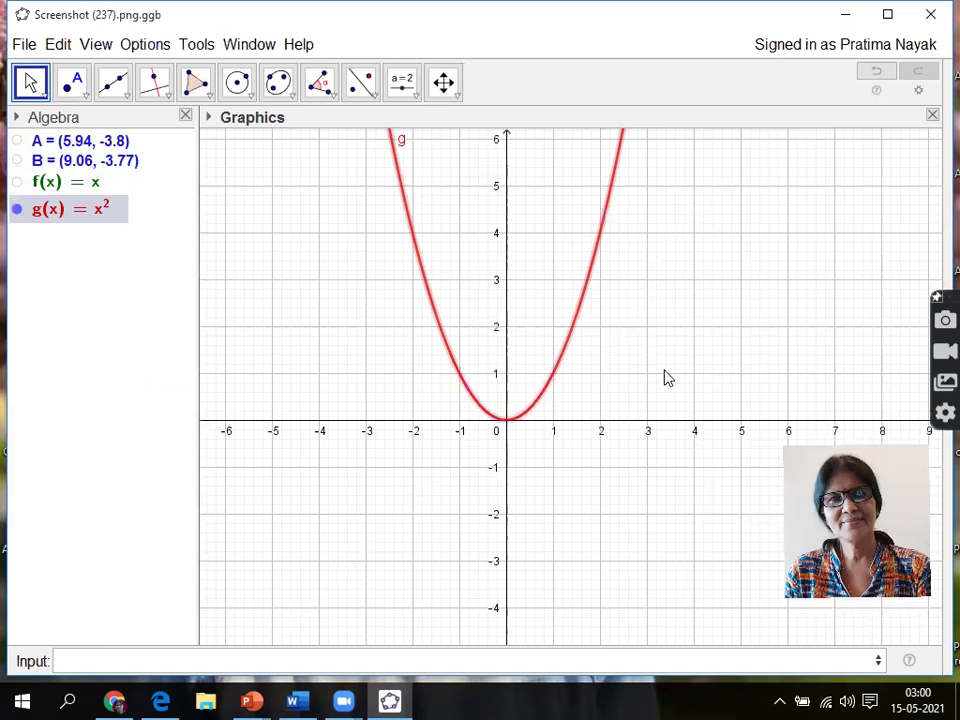
click(836, 356)
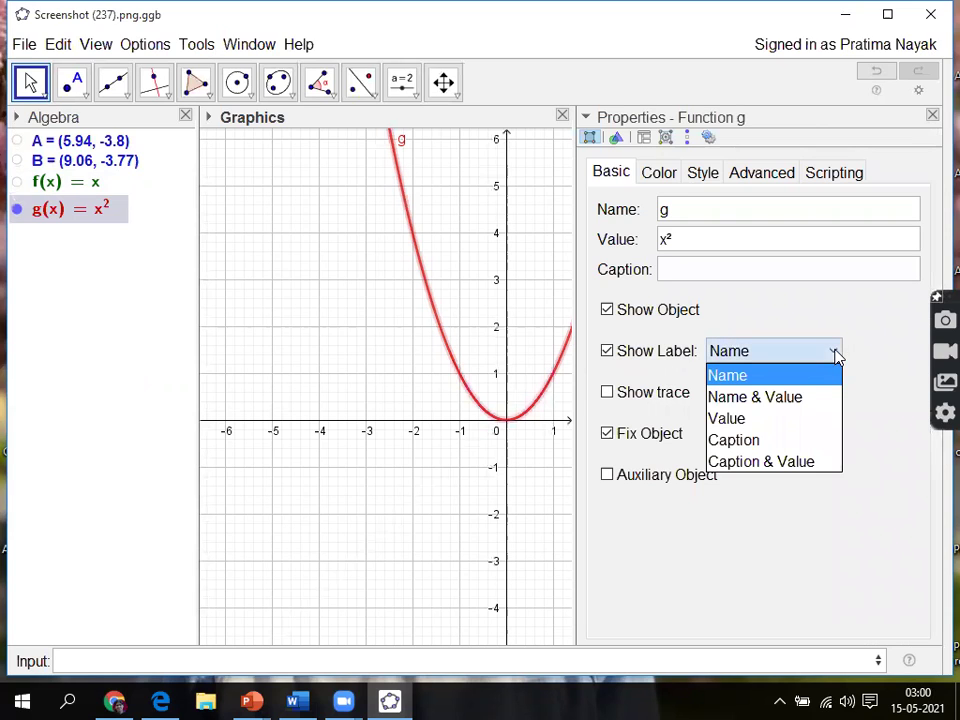
click(792, 400)
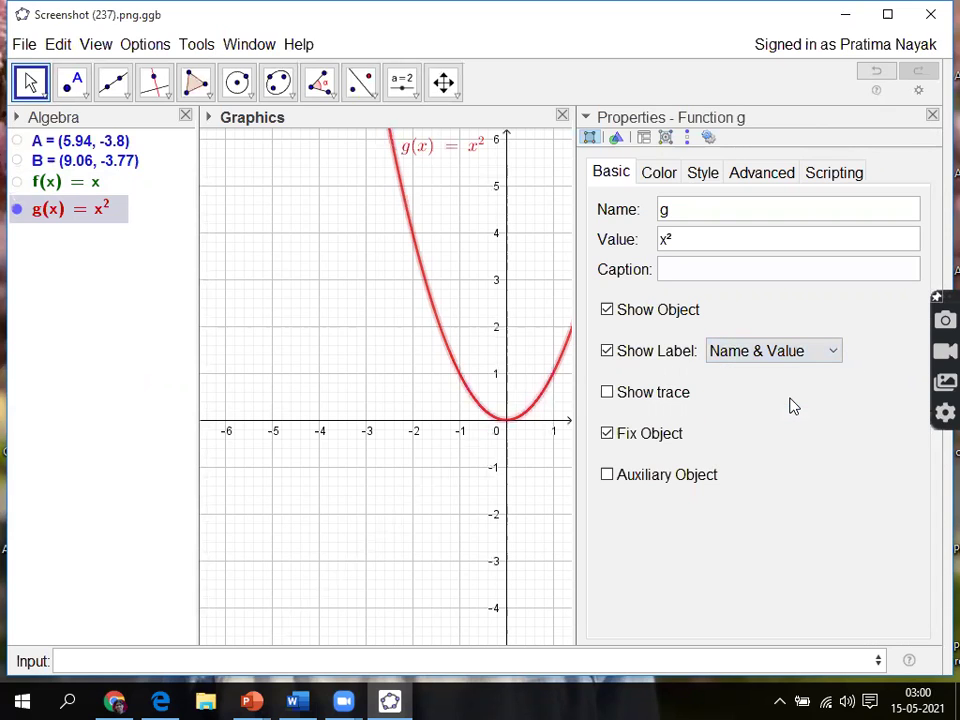
click(932, 115)
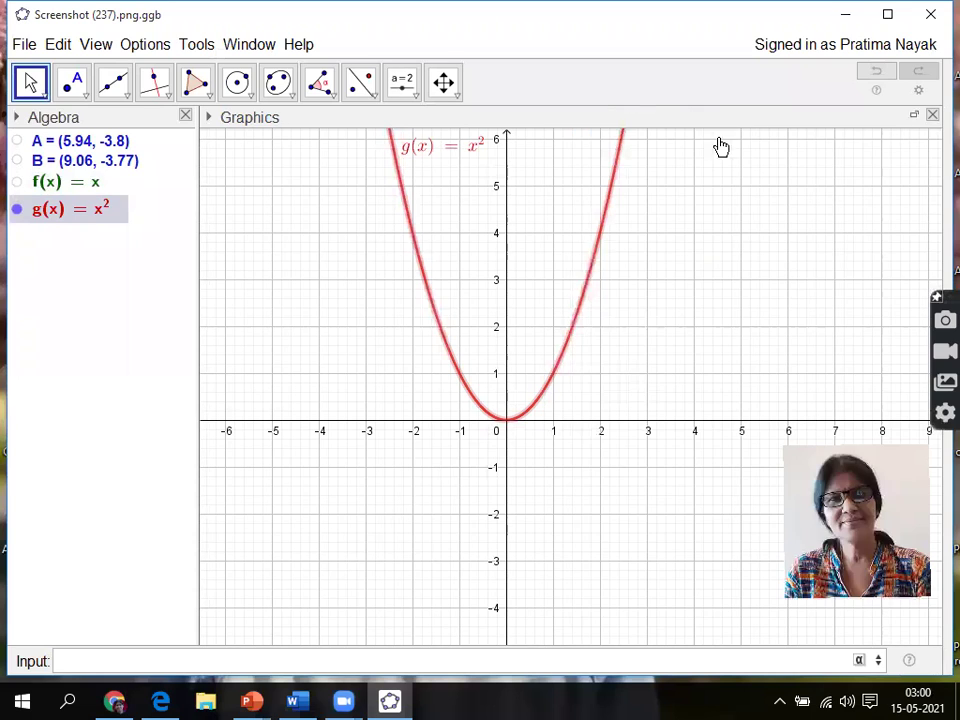
Step: Move the g(x) = x² label beside the left branch and hide the parabola
drag(407, 190, 372, 215)
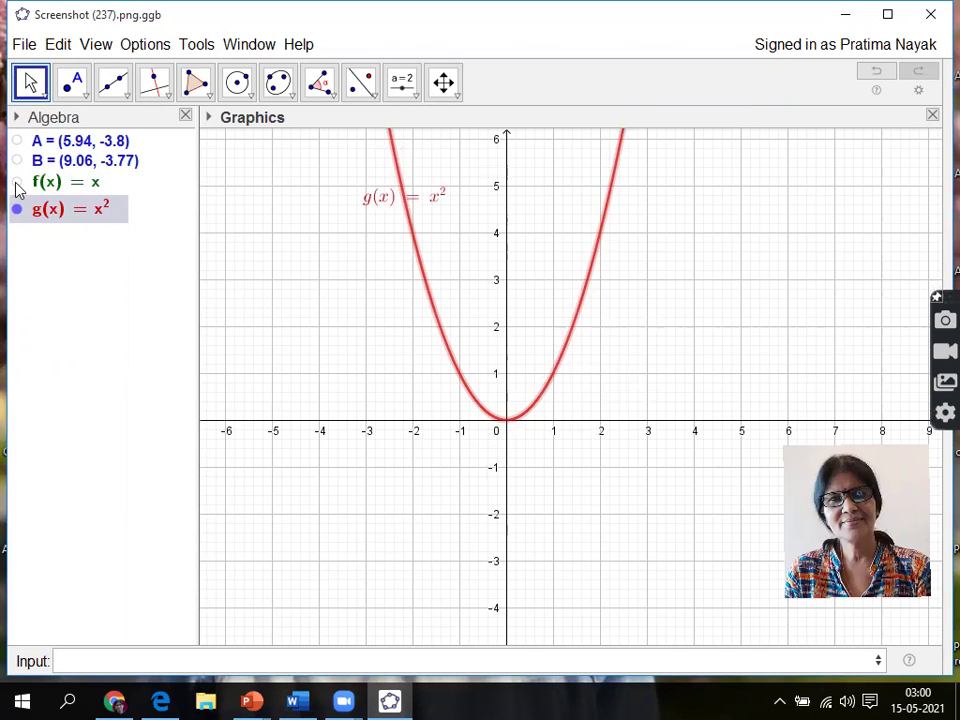
click(17, 212)
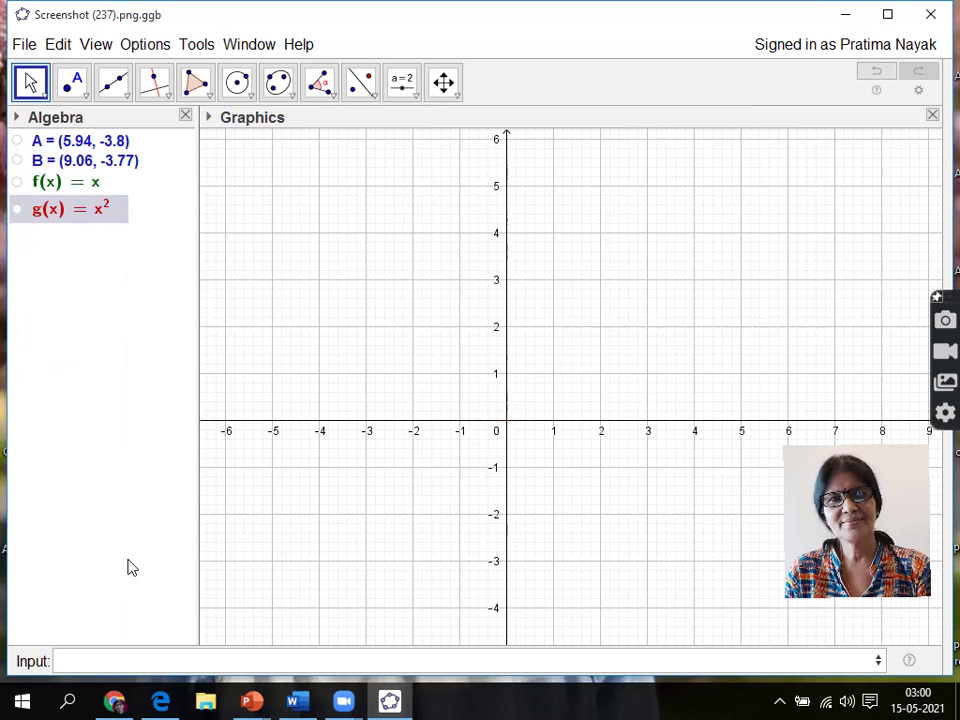
click(88, 663)
Step: Enter h(x)=x^3 to draw the cubic curve through the origin
text(h)
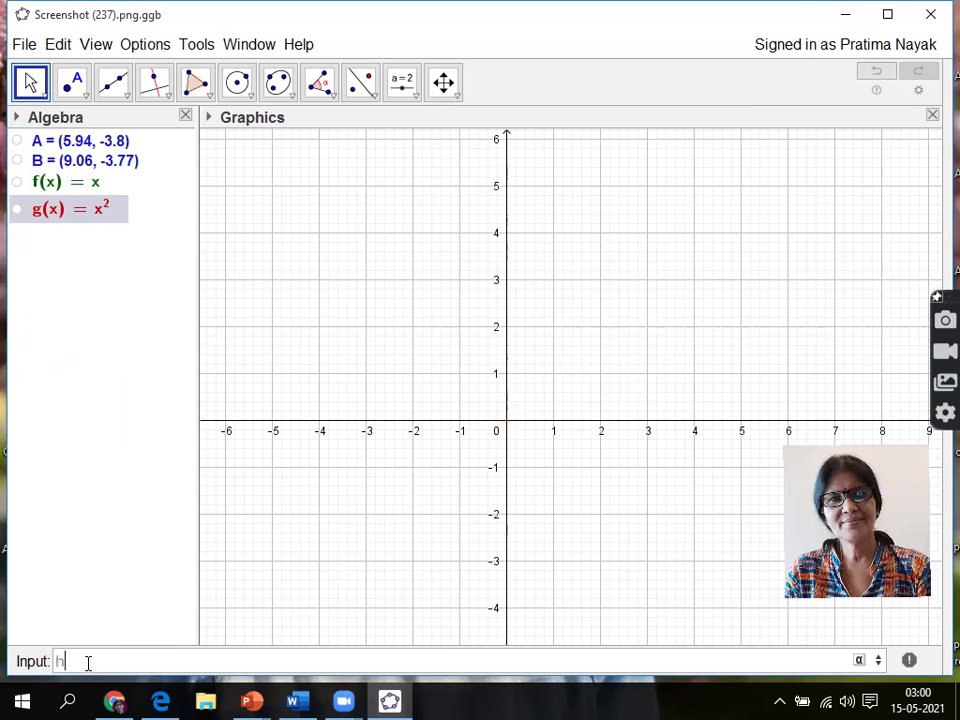
text((x)=x)
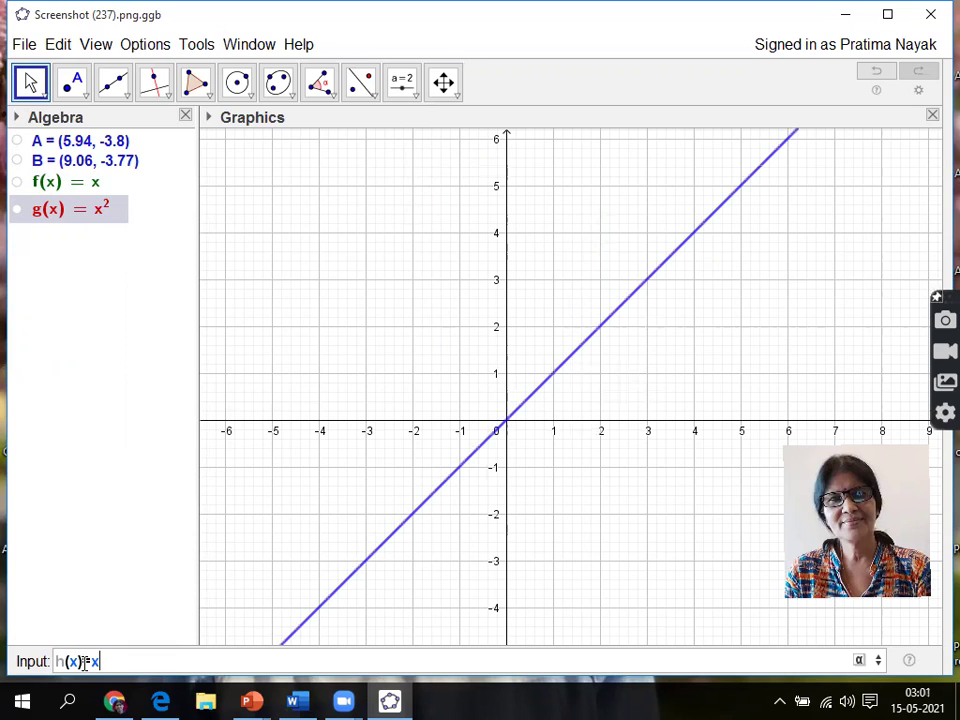
text(^3)
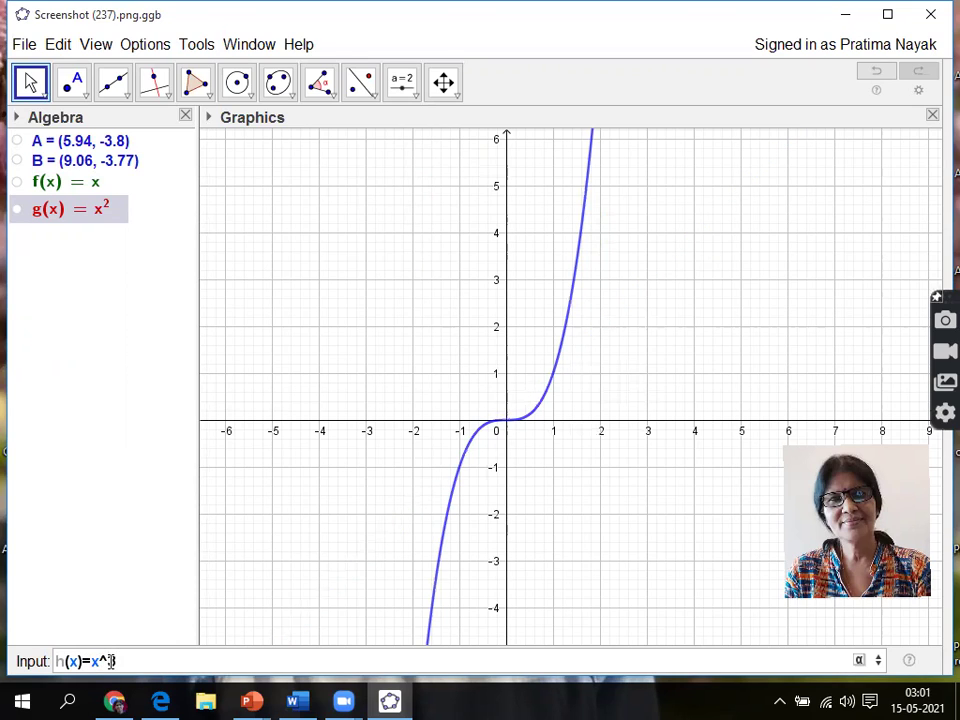
key(Return)
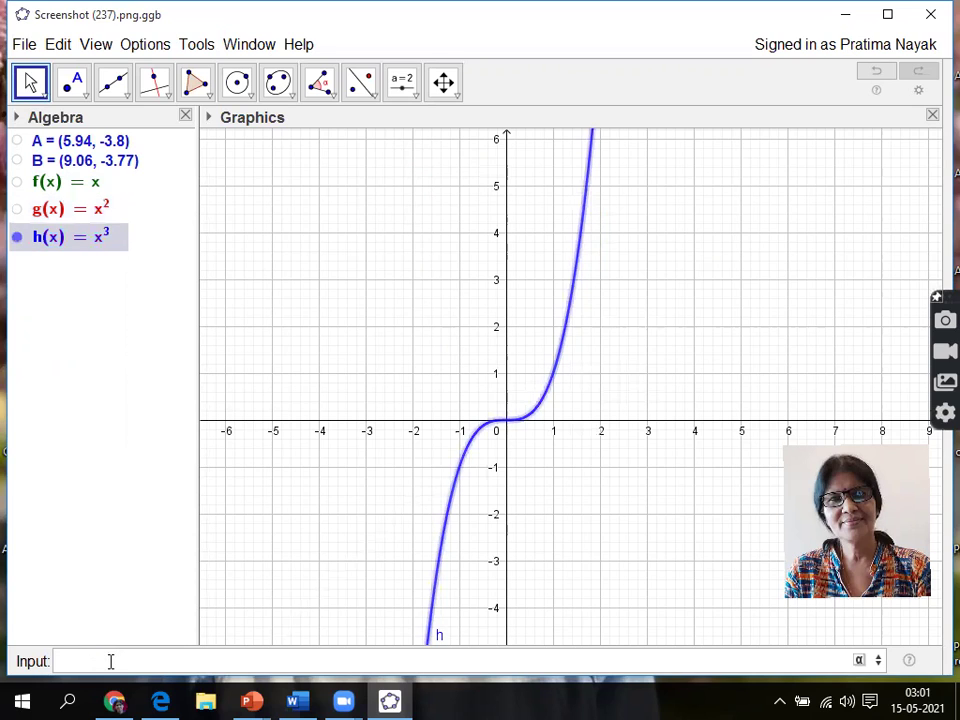
Step: Show cubic h's label as Name & Value and move it up near y = -3
right_click(579, 264)
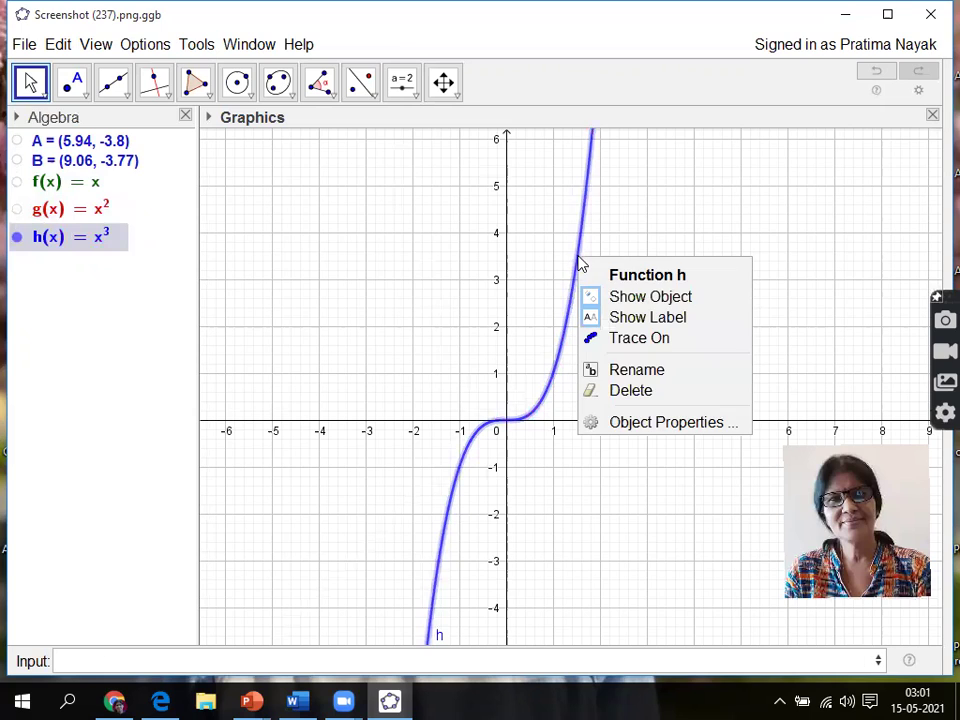
click(648, 424)
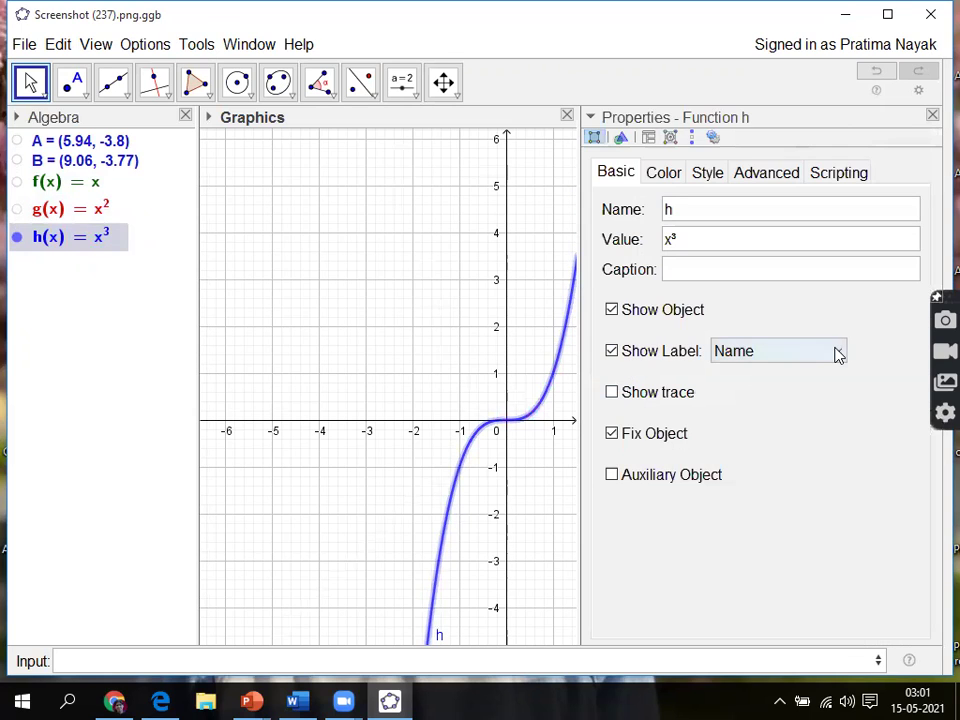
click(838, 353)
click(761, 398)
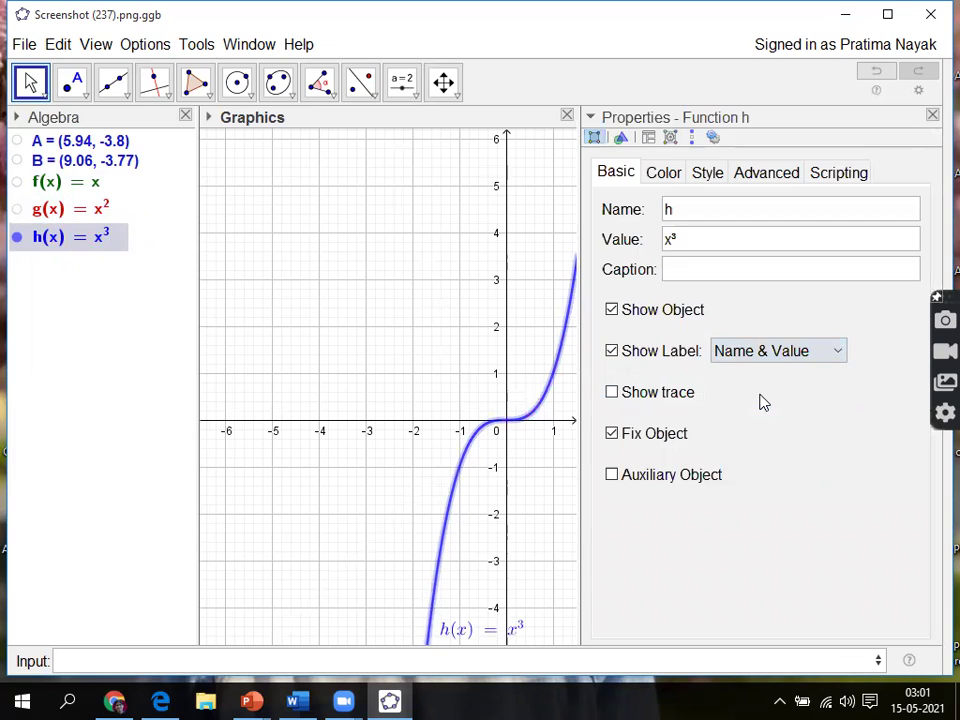
click(932, 116)
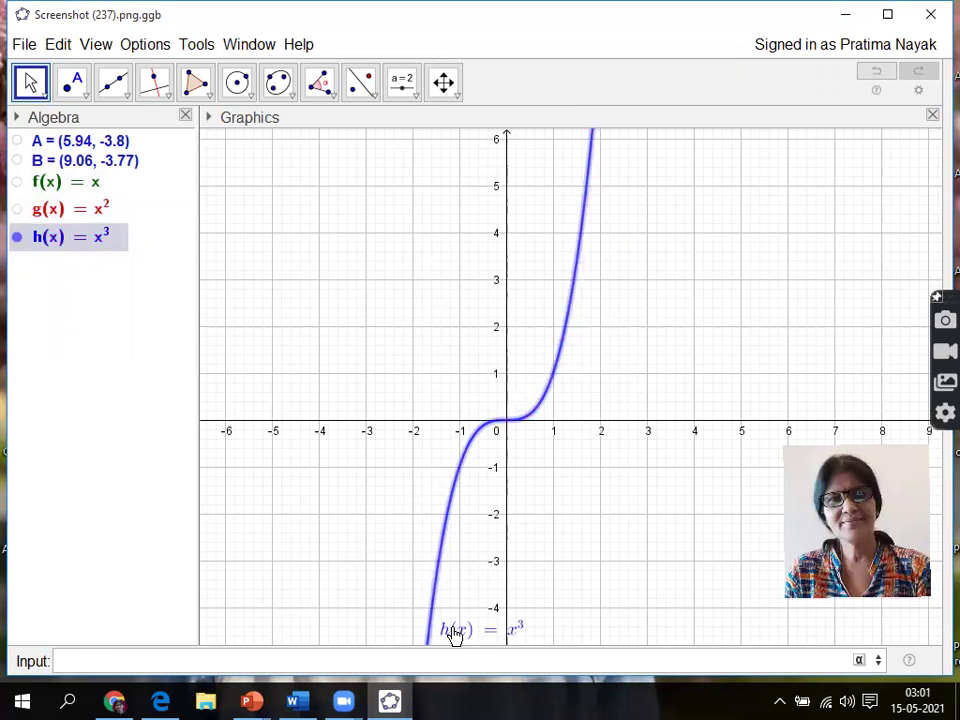
drag(448, 622, 403, 566)
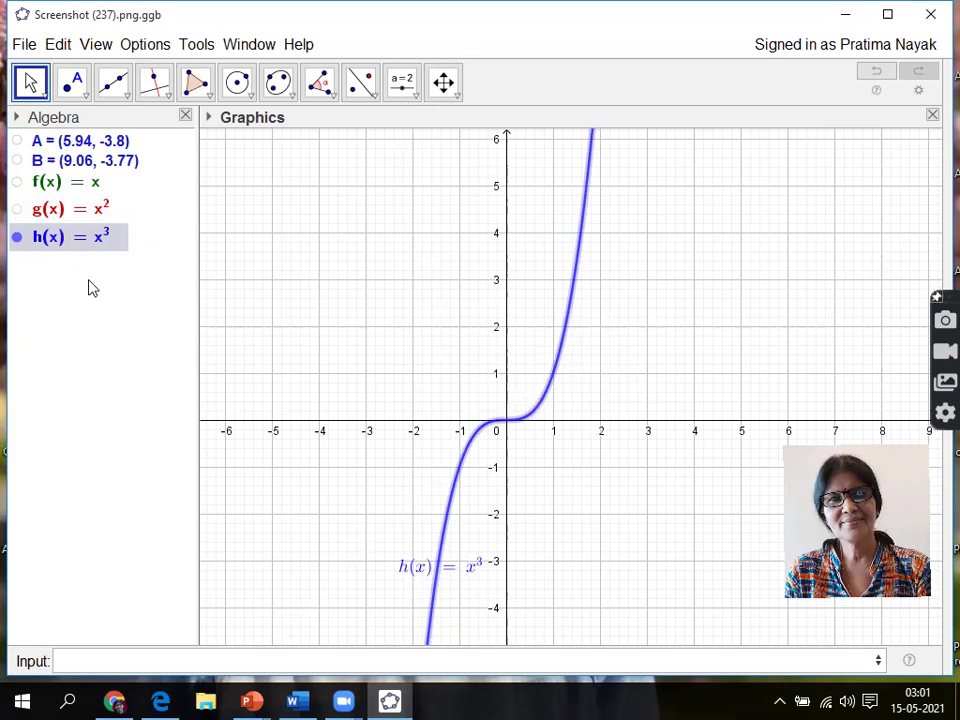
Step: Toggle f, g and h visibility in the Algebra view, ending with all three hidden
click(17, 237)
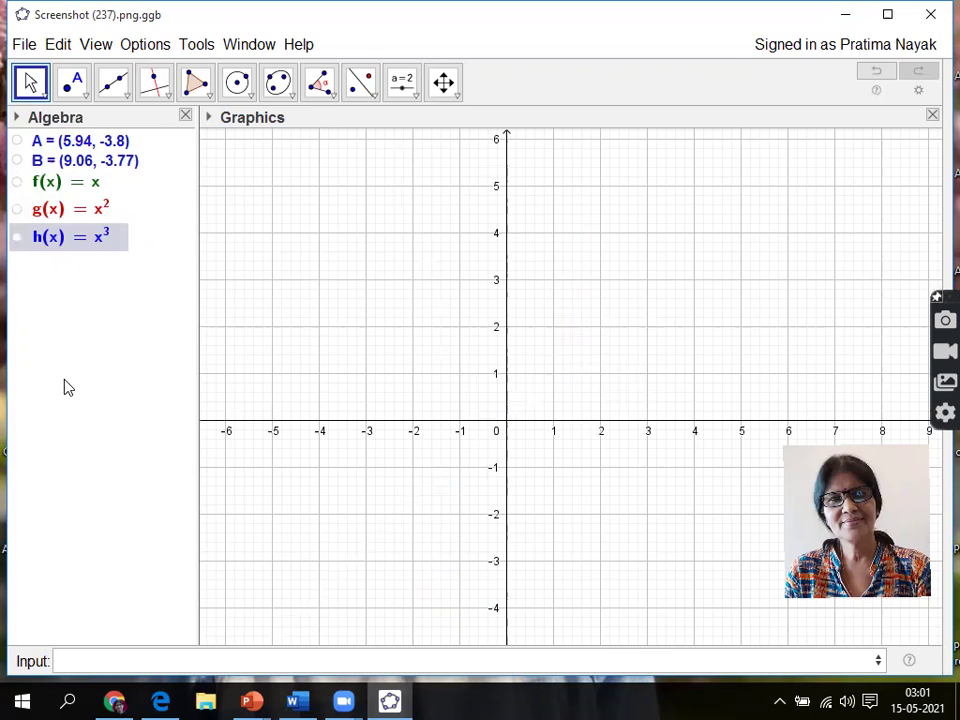
click(17, 182)
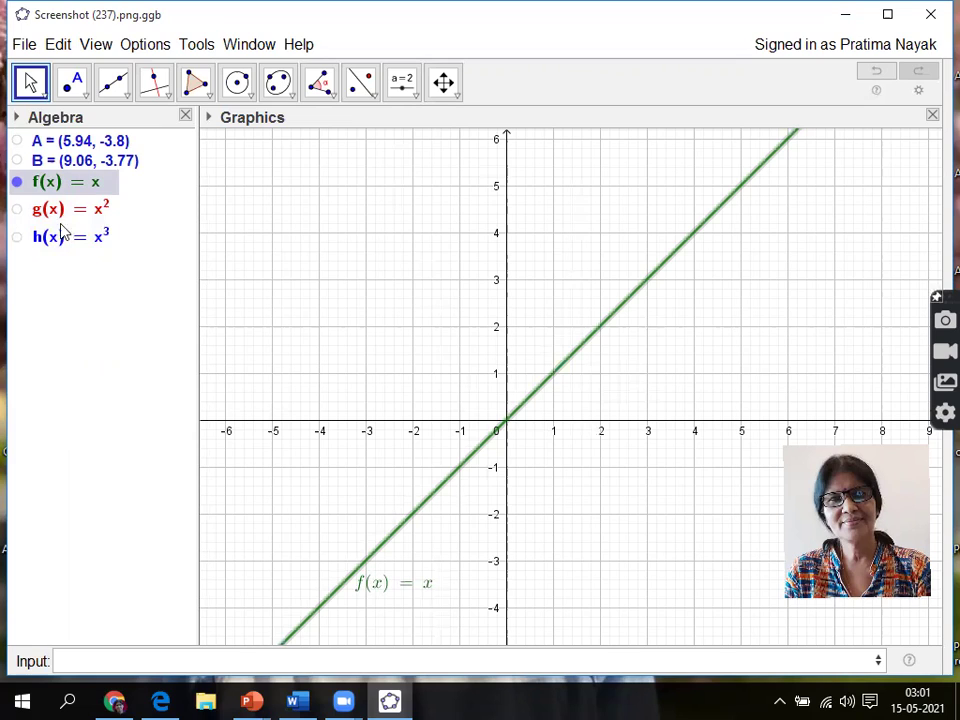
click(17, 183)
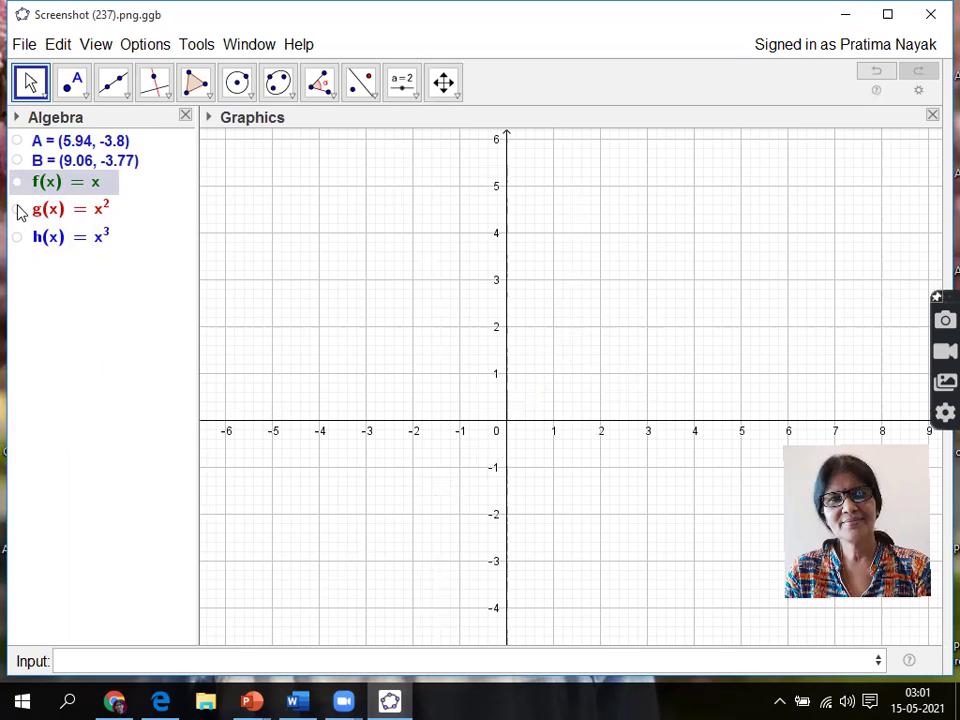
click(17, 208)
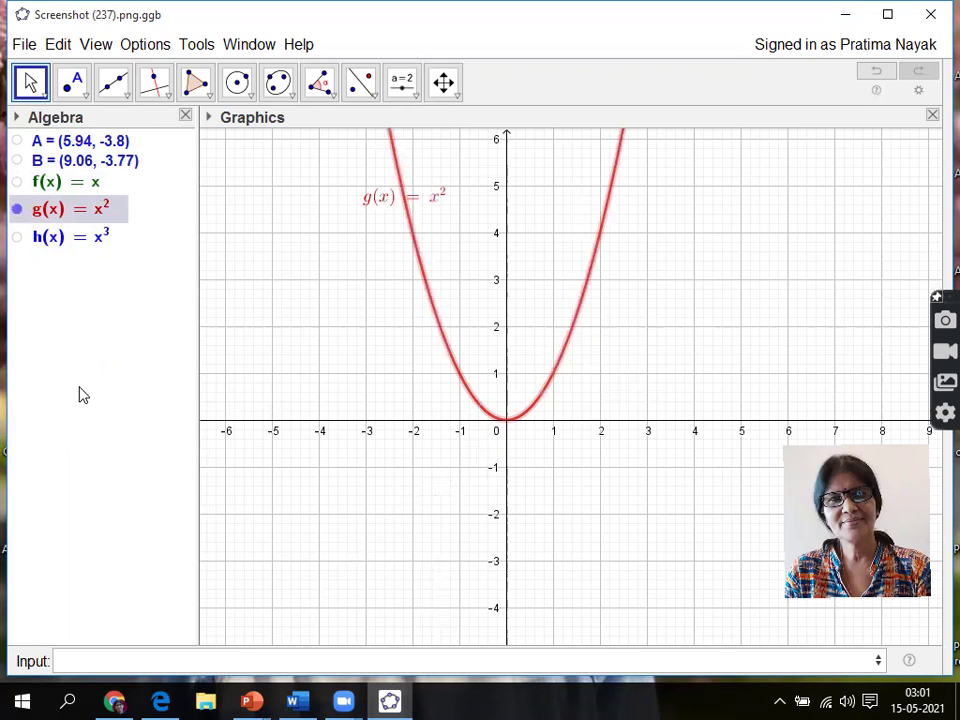
click(17, 208)
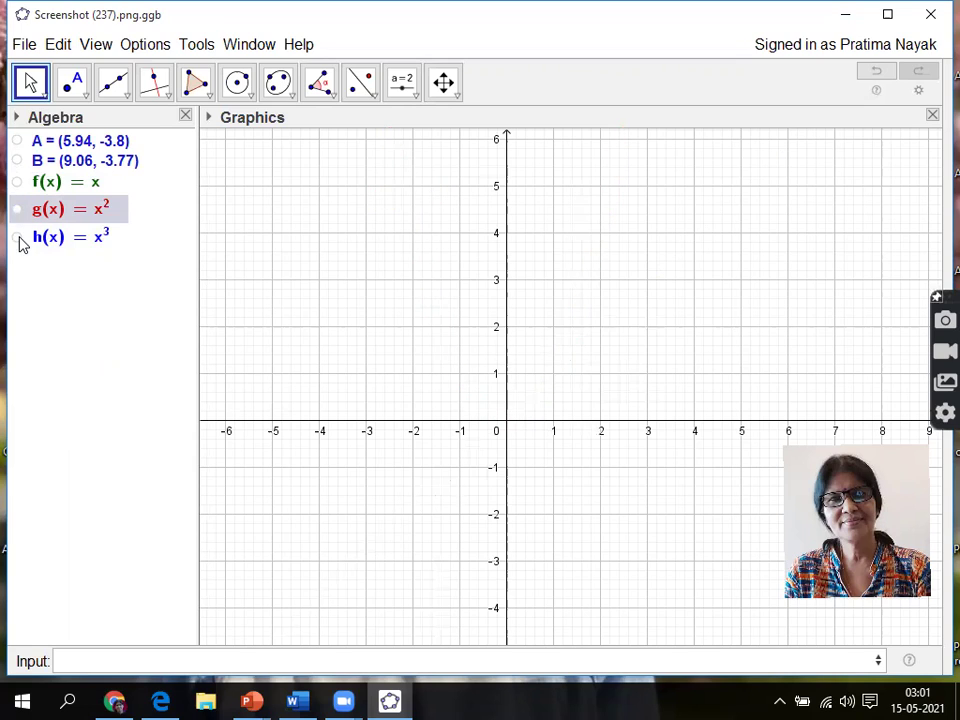
click(18, 239)
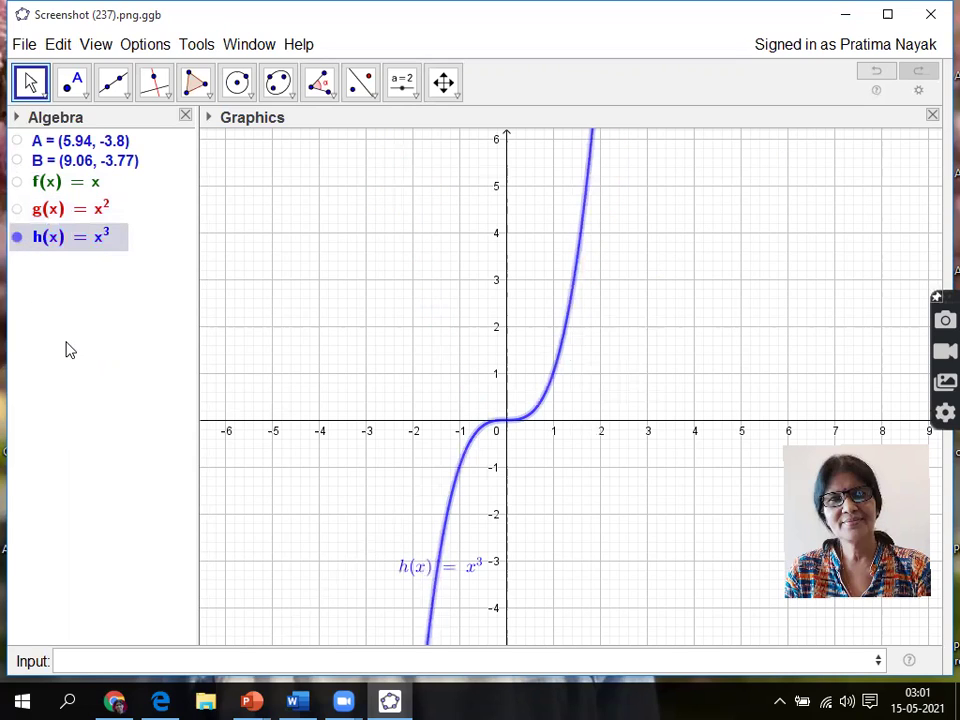
click(17, 182)
click(17, 208)
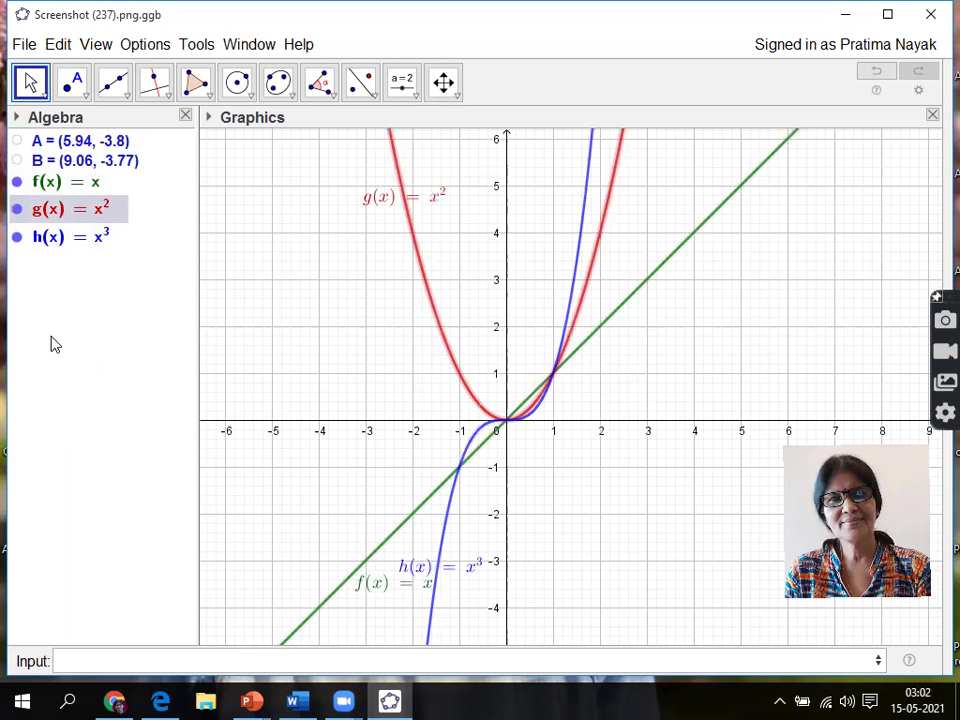
click(17, 182)
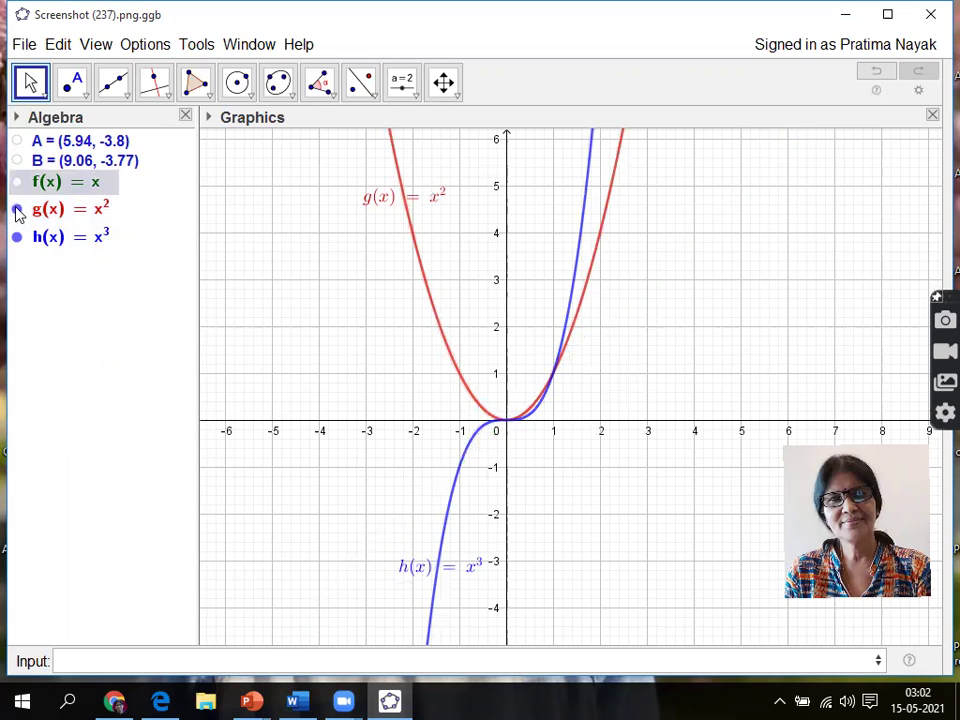
click(17, 208)
click(17, 236)
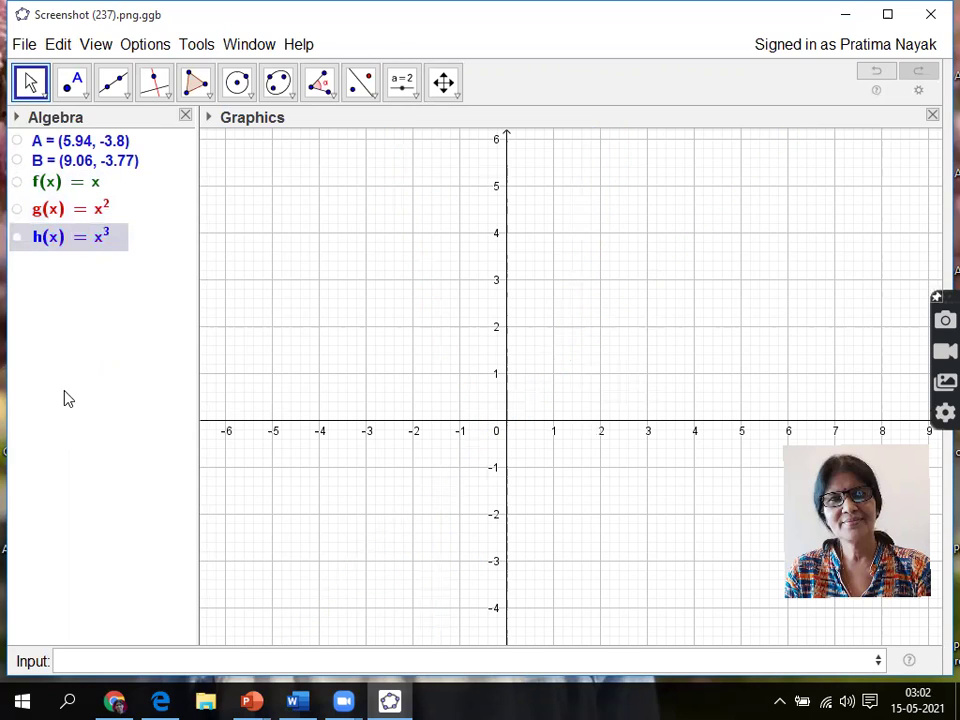
Step: Enter f'(x) = 1/x to draw the hyperbola in the first and third quadrants
click(76, 662)
text(f)
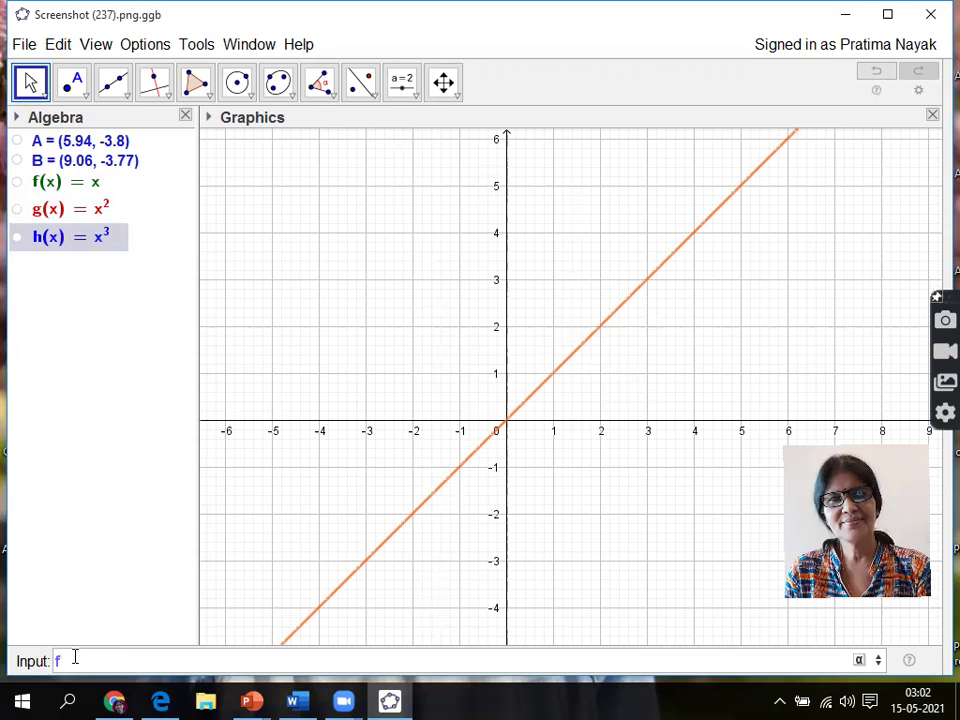
text(')
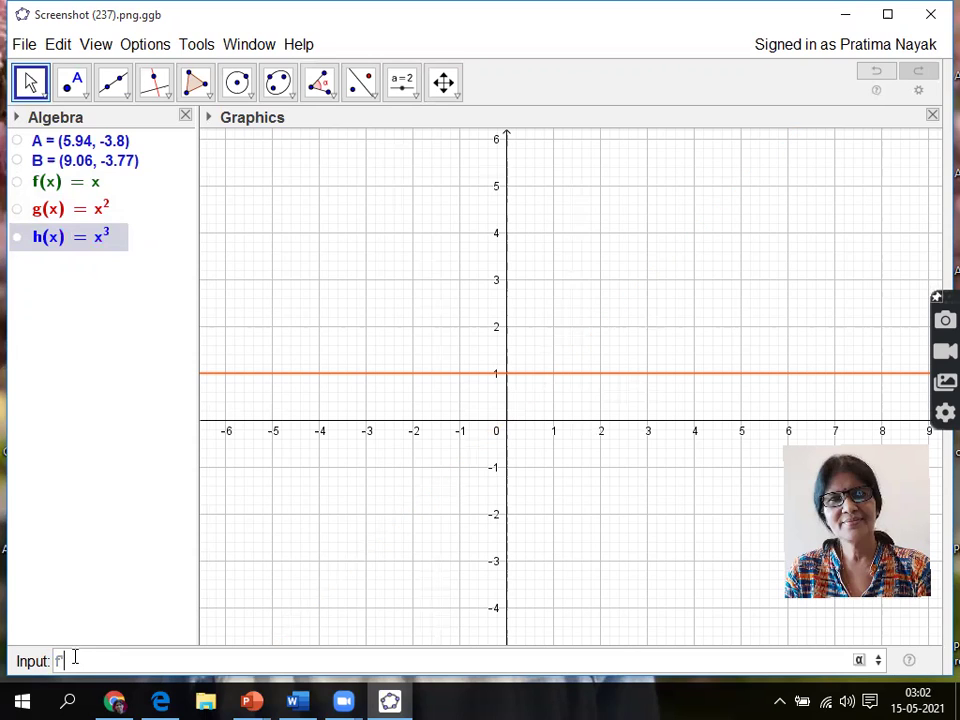
text((x)
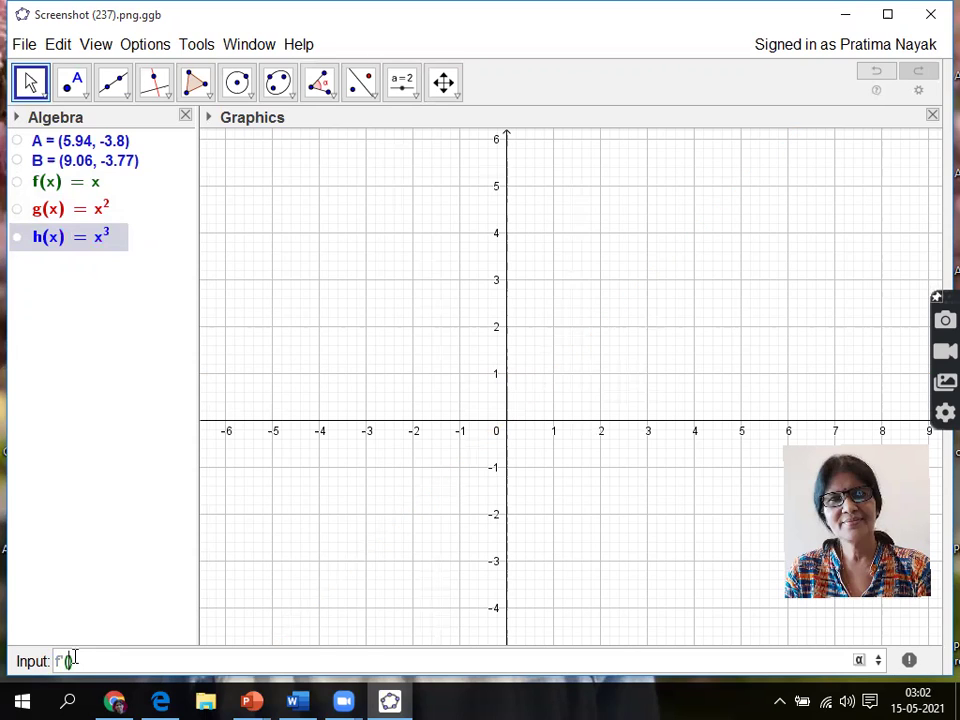
text() )
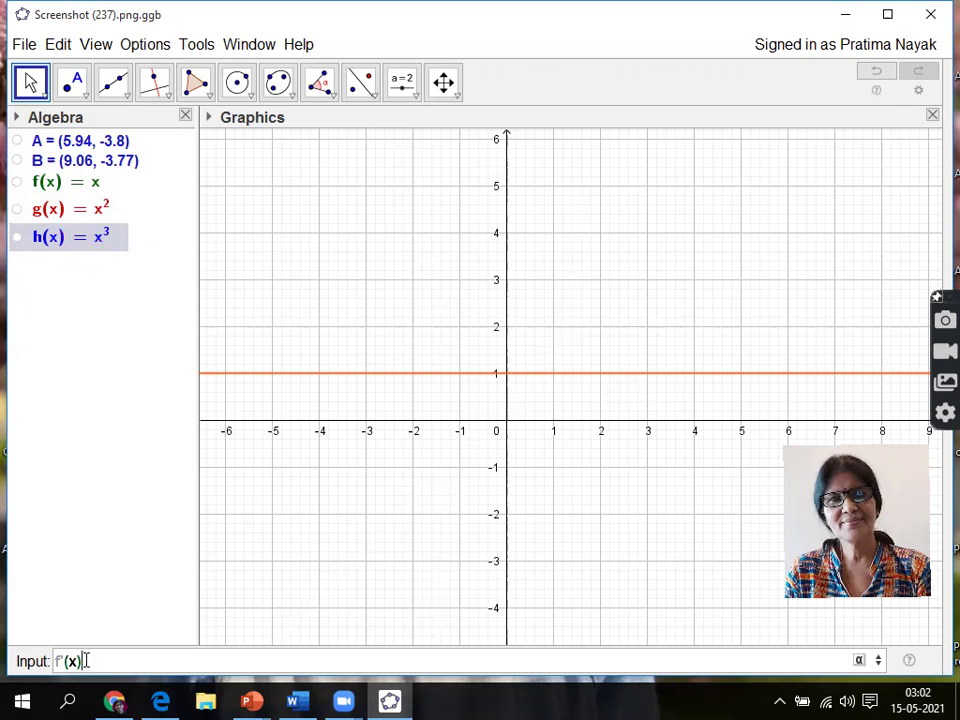
text(= 1/x)
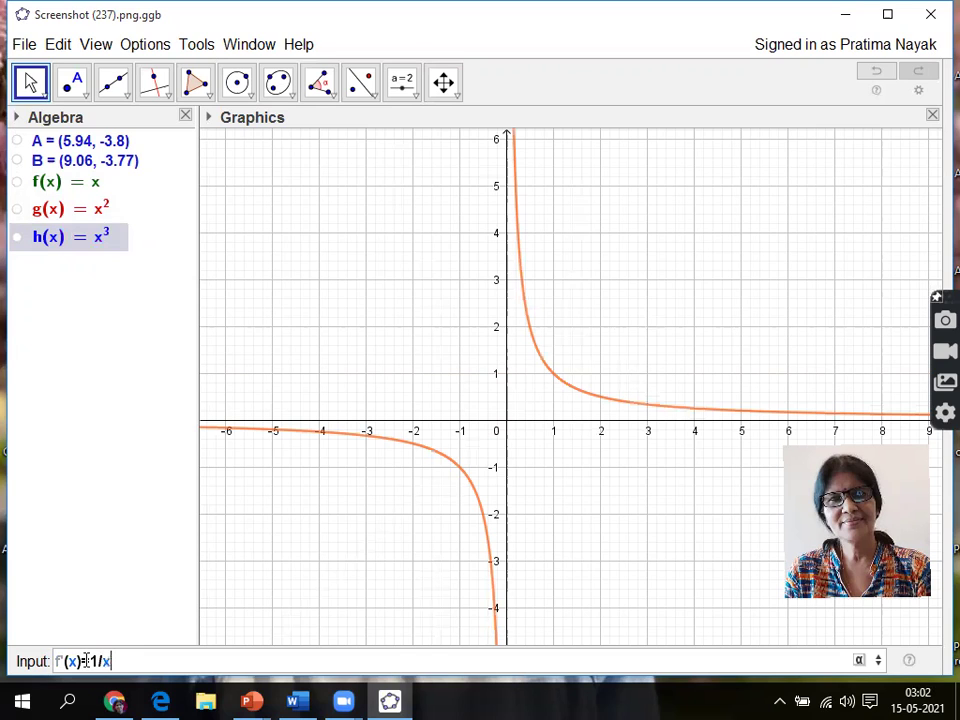
key(Return)
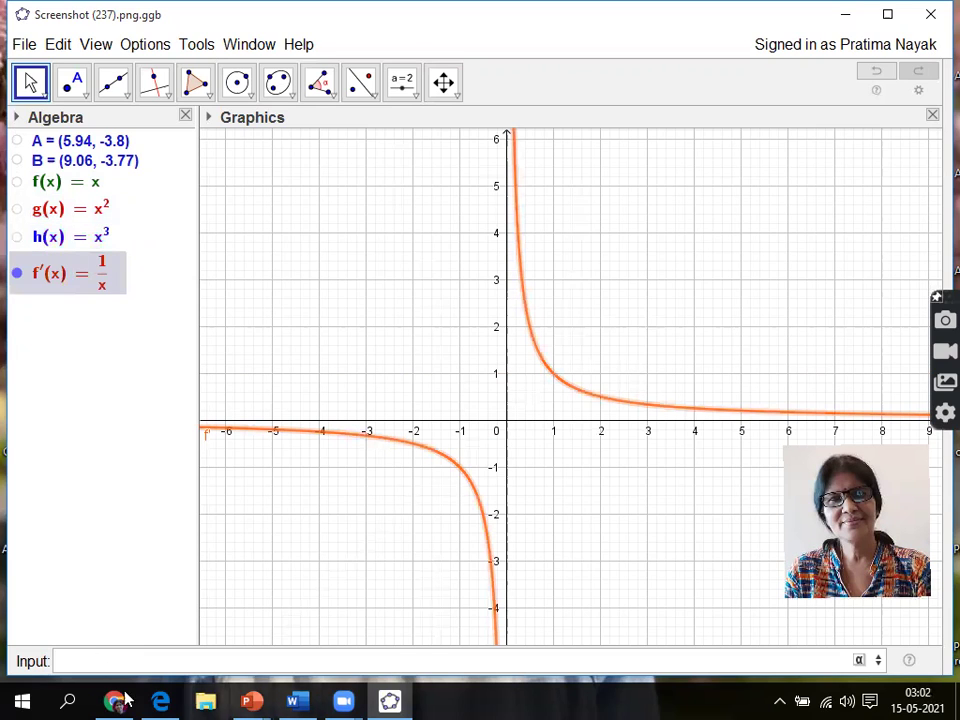
Step: Set the 1/x curve's label to Name & Value and drag it beside the third-quadrant branch
right_click(542, 363)
click(603, 525)
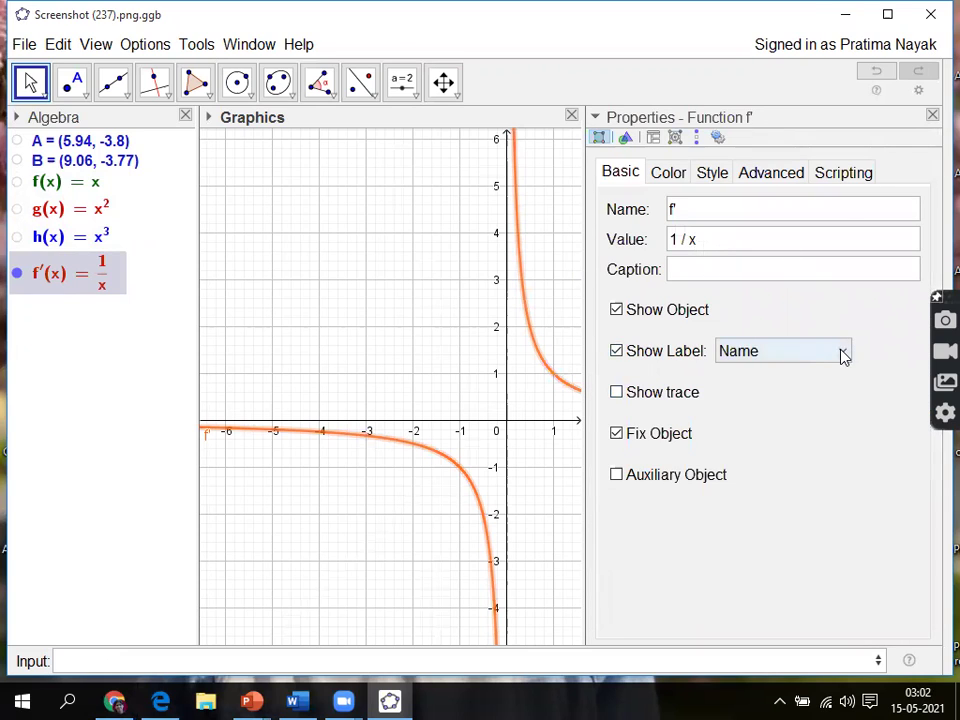
click(840, 354)
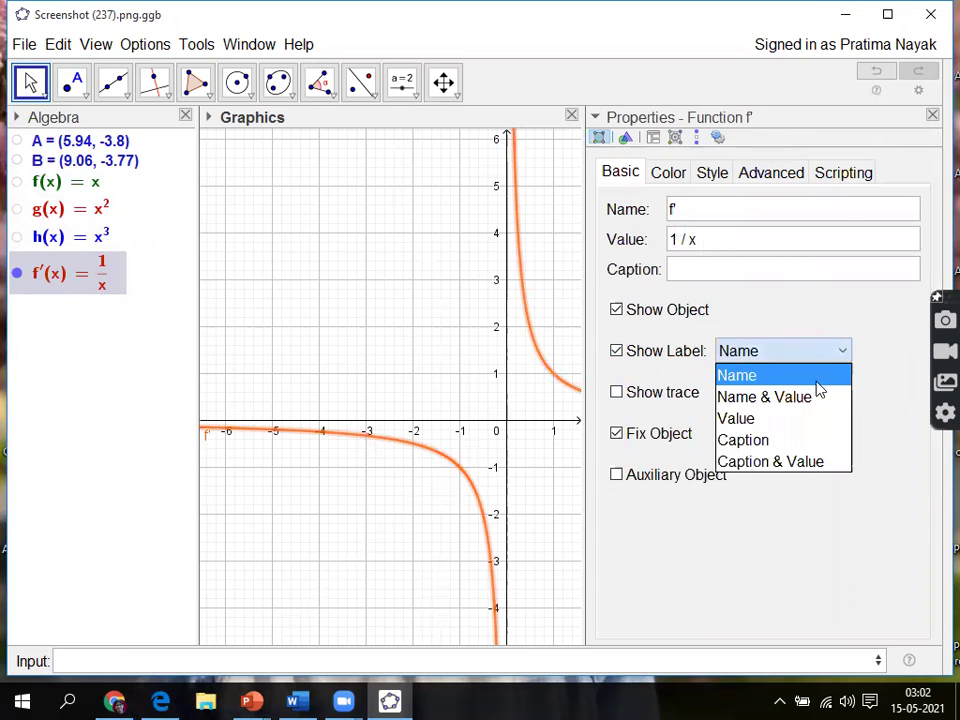
click(754, 398)
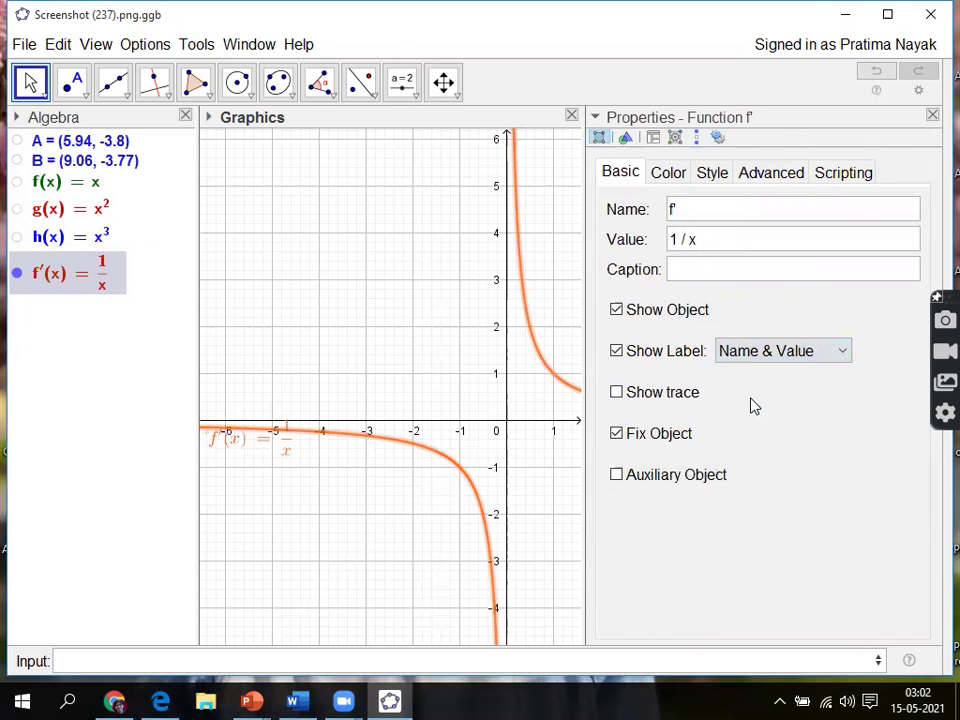
click(932, 118)
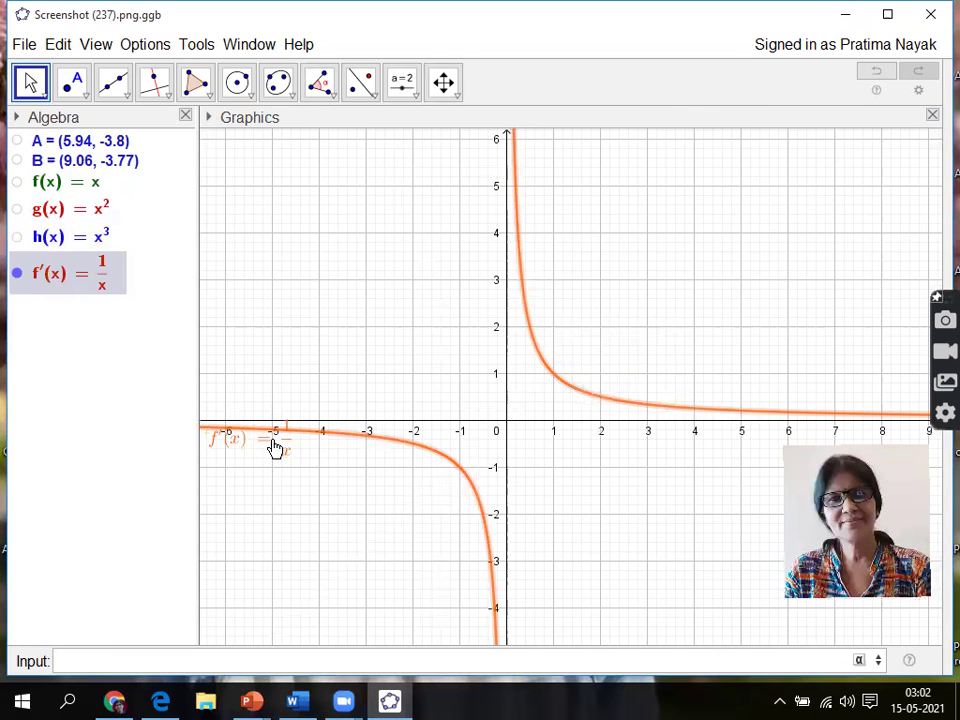
drag(275, 447, 350, 470)
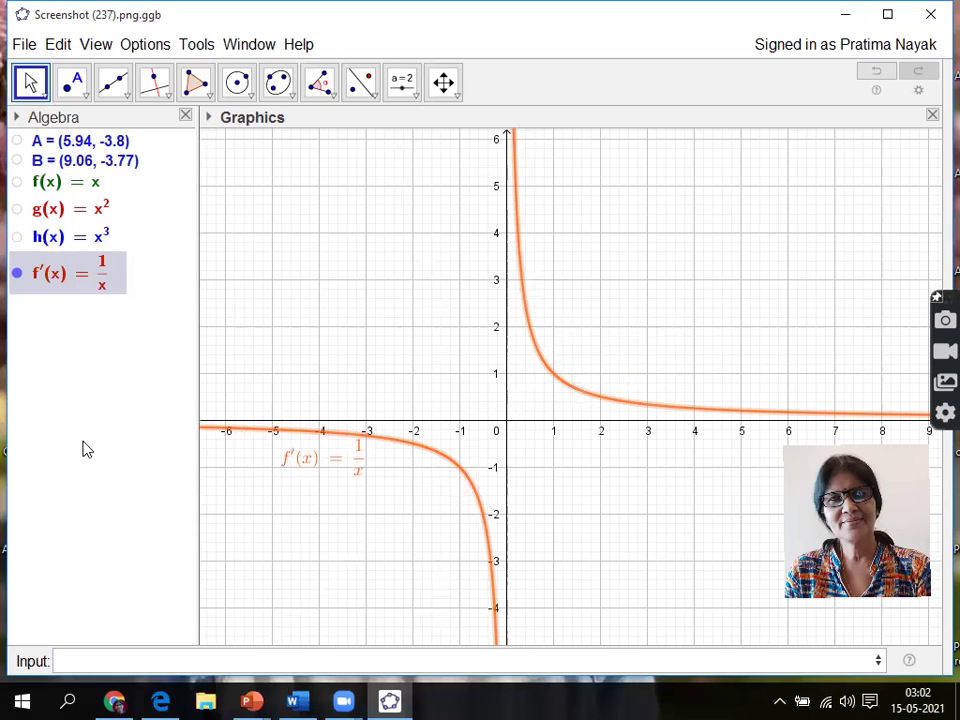
Step: Enter g'(x) = |x| in the Input bar to plot the V-shaped graph
click(71, 658)
text(g)
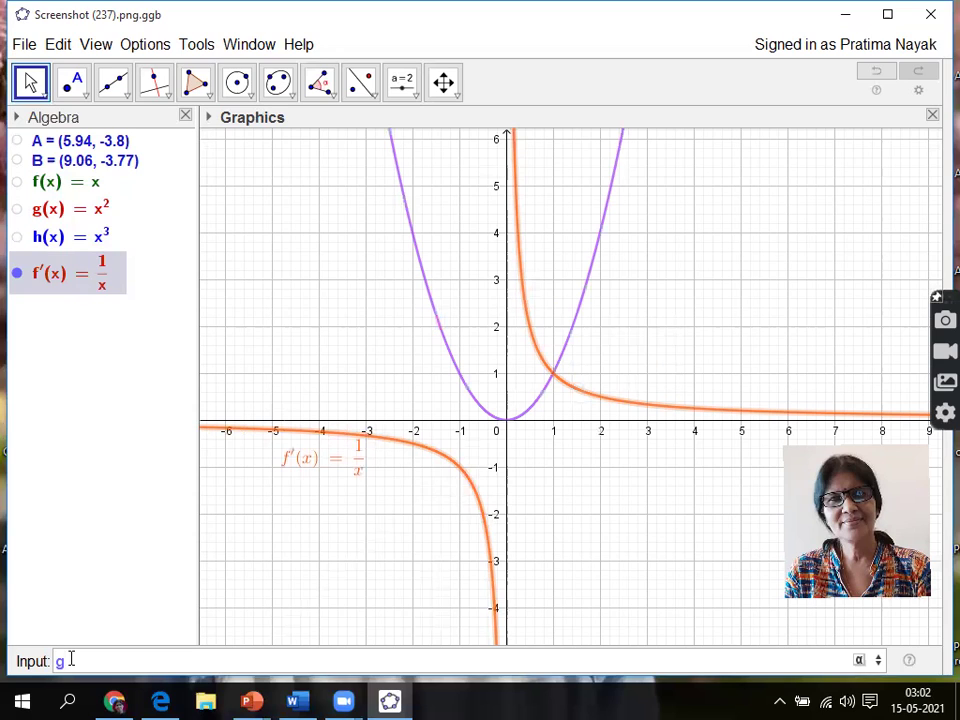
text(')
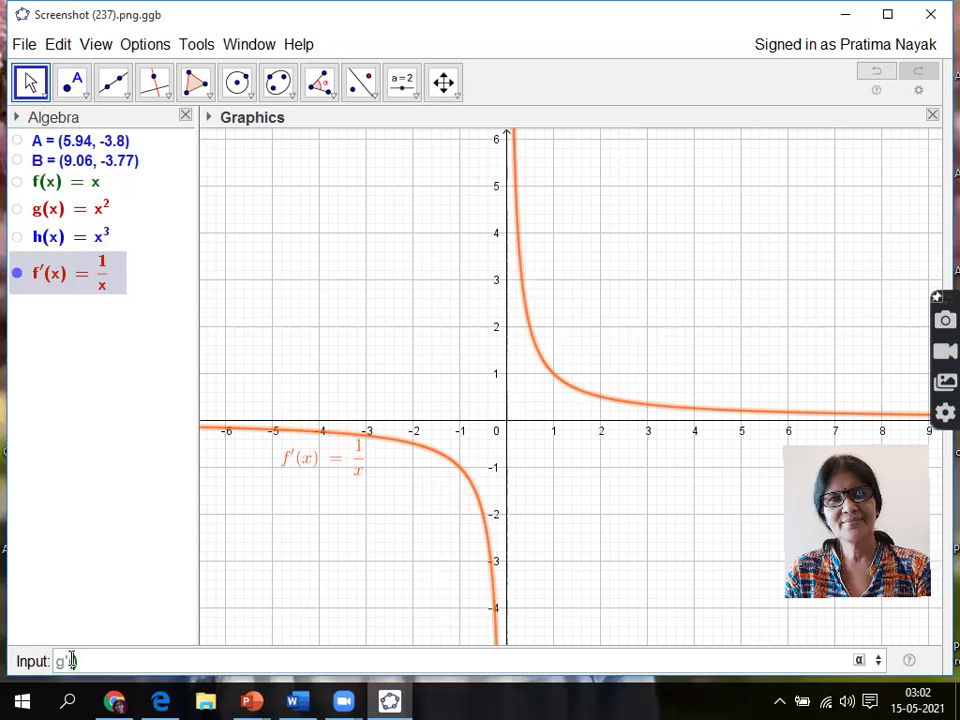
text((x)=)
text(x|)
key(Return)
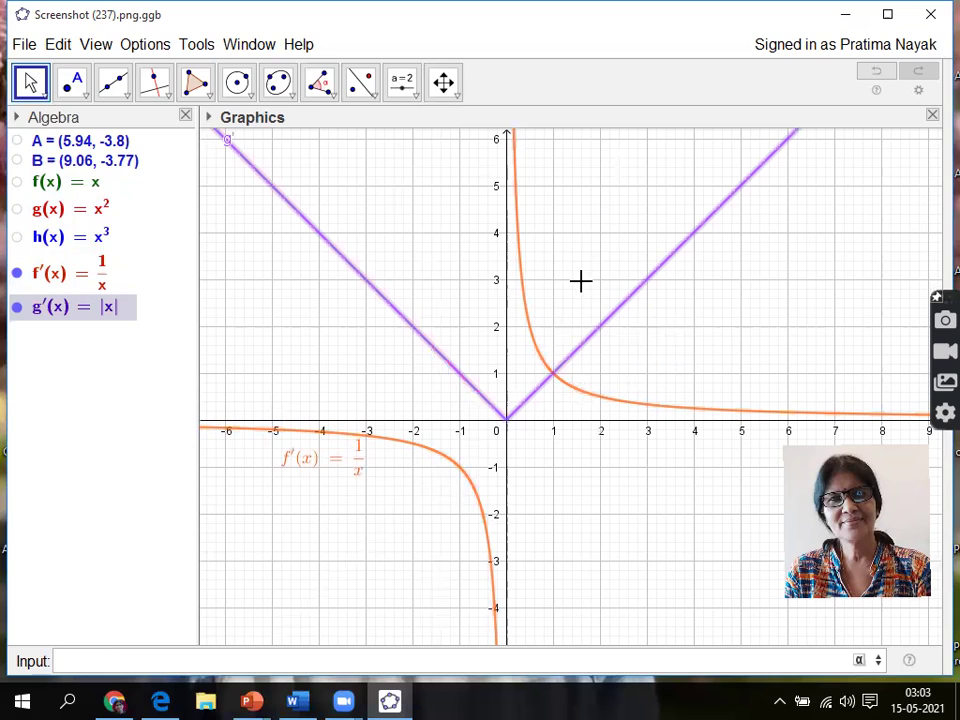
right_click(642, 296)
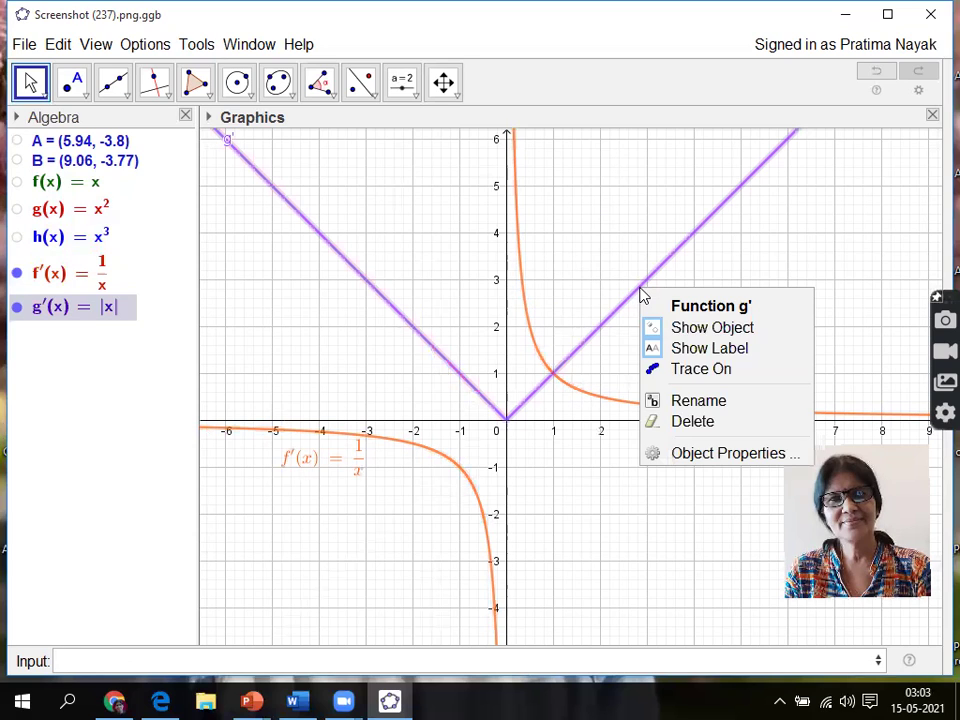
Step: Set the g'(x) = |x| graph's label to show Name & Value
click(725, 456)
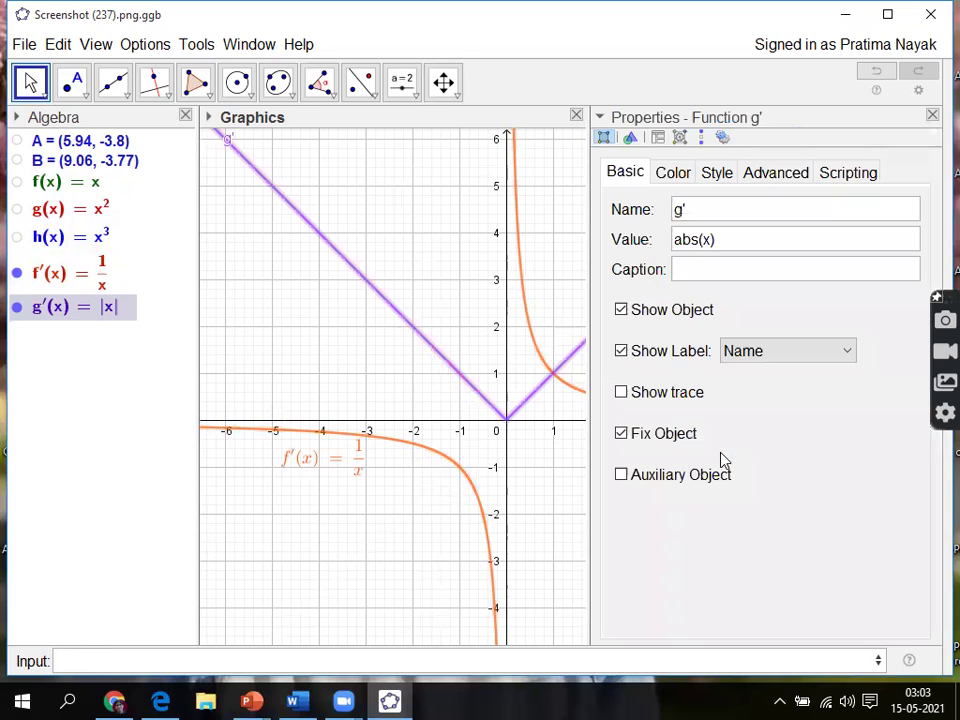
click(845, 352)
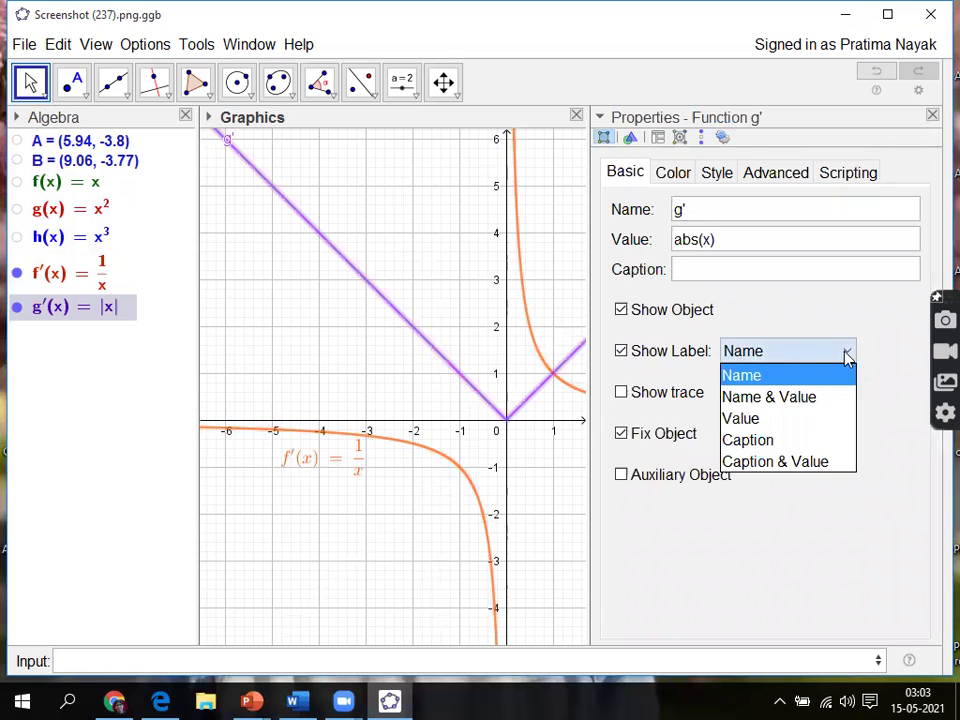
click(760, 397)
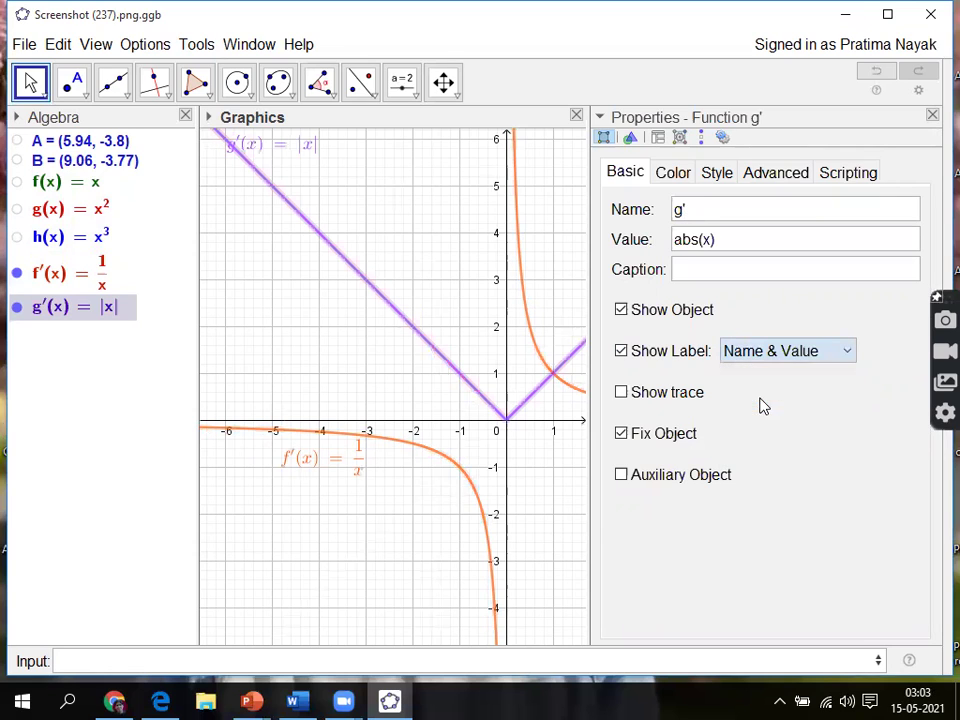
click(932, 117)
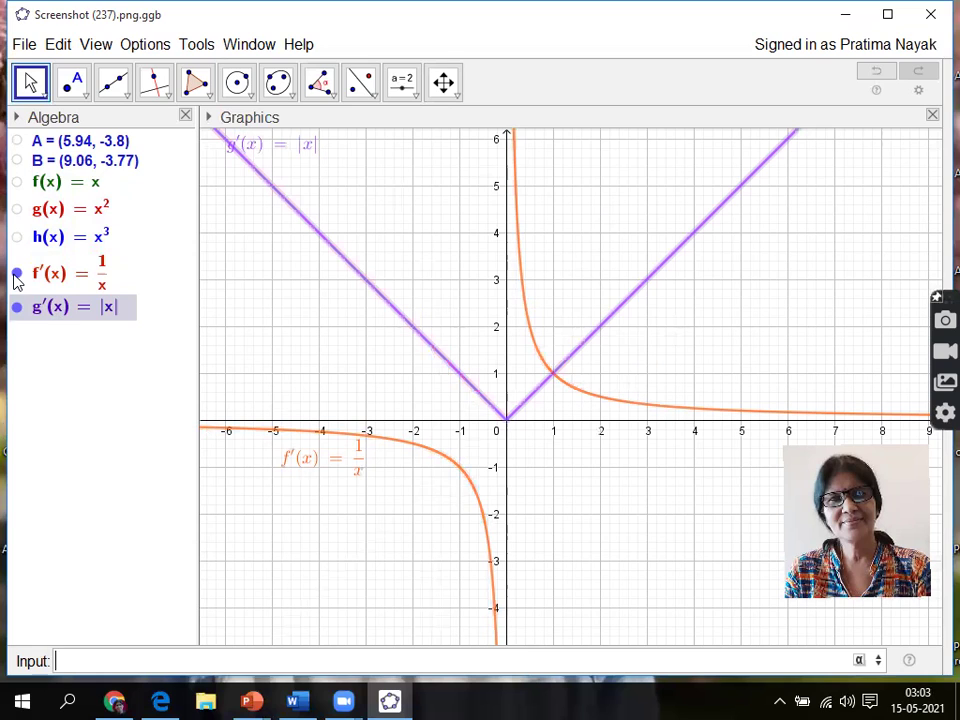
Step: Hide the 1/x curve and move the g'(x) = |x| label slightly down and right
click(15, 280)
click(16, 275)
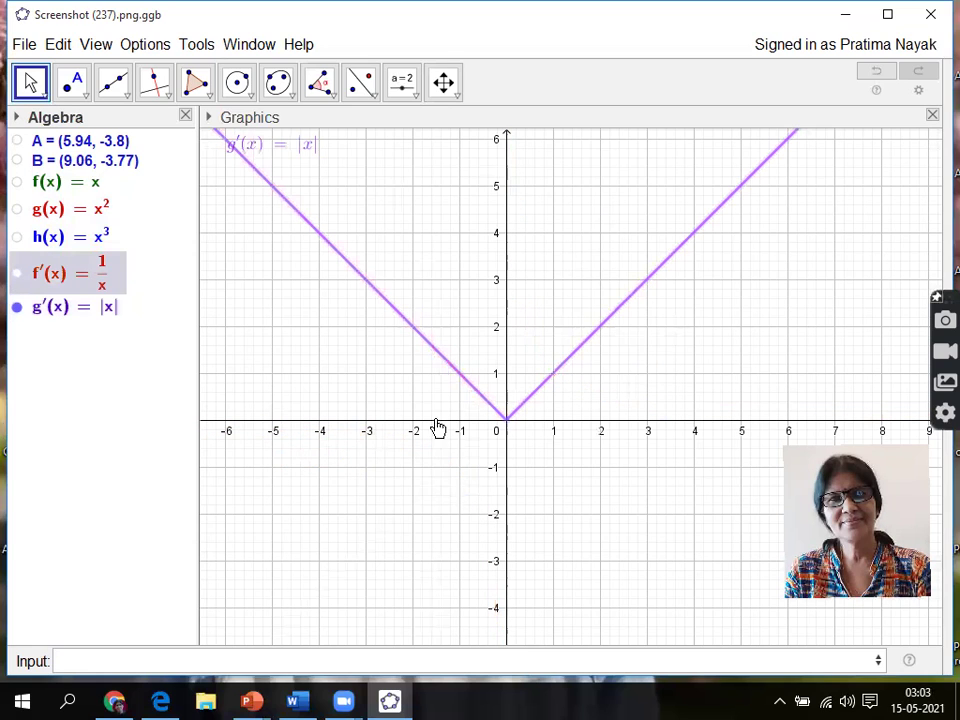
drag(288, 155, 336, 200)
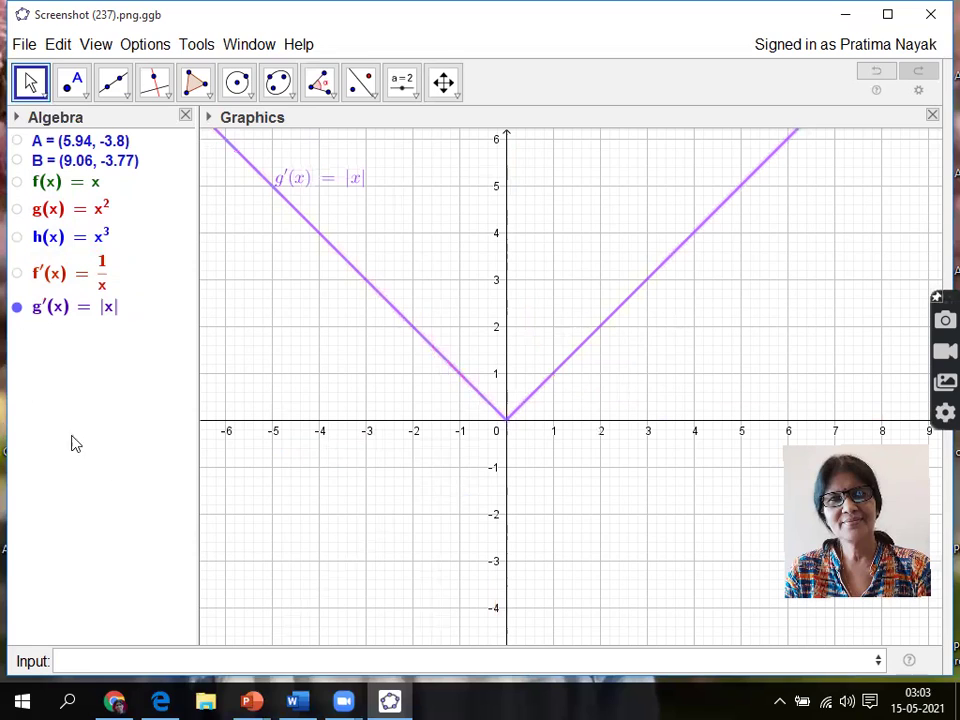
Step: Hide the |x| graph and define h'(x) = floor(x)
click(17, 307)
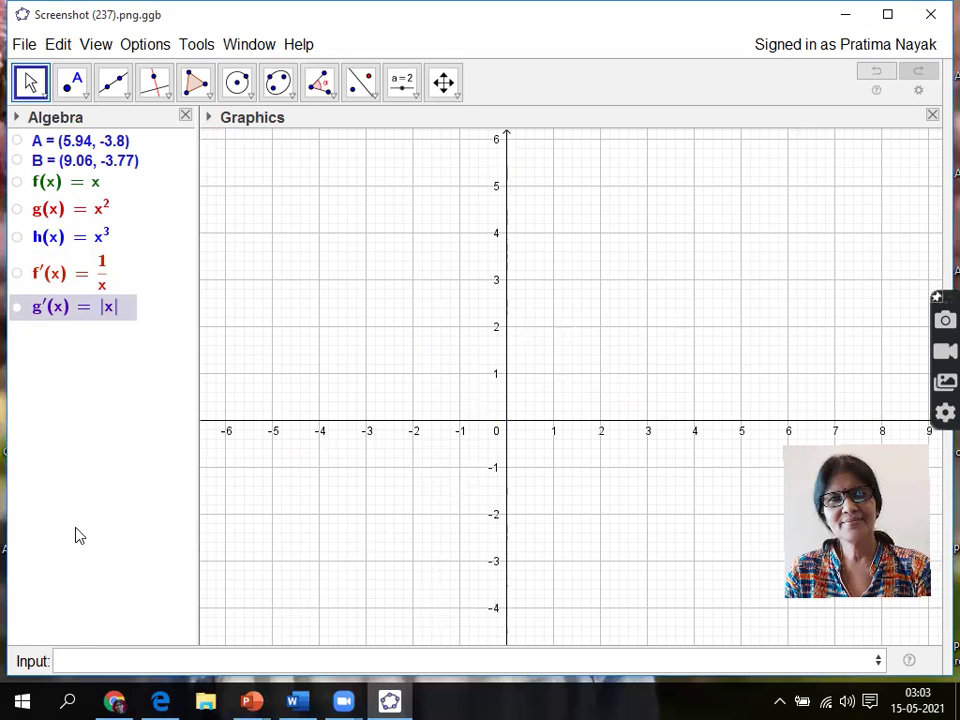
click(71, 661)
text(h)
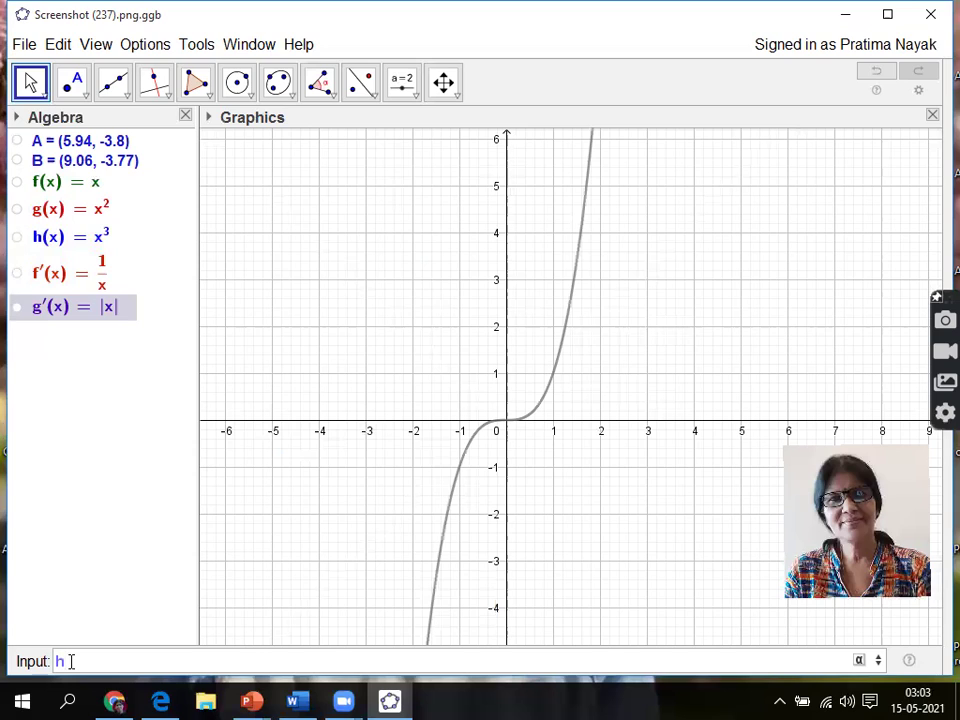
text(')
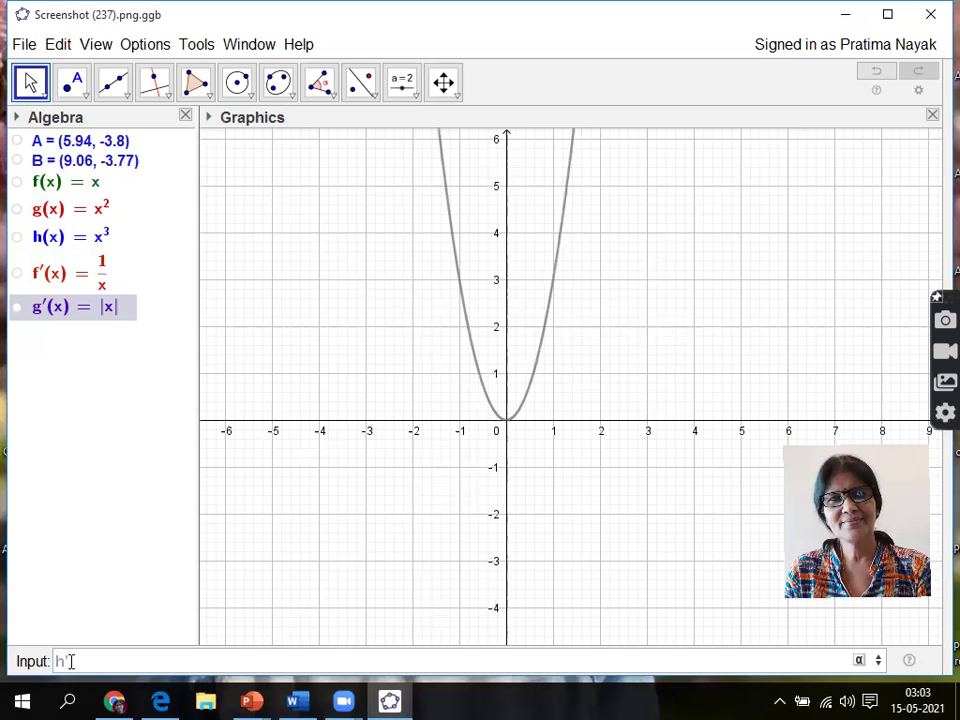
text(()
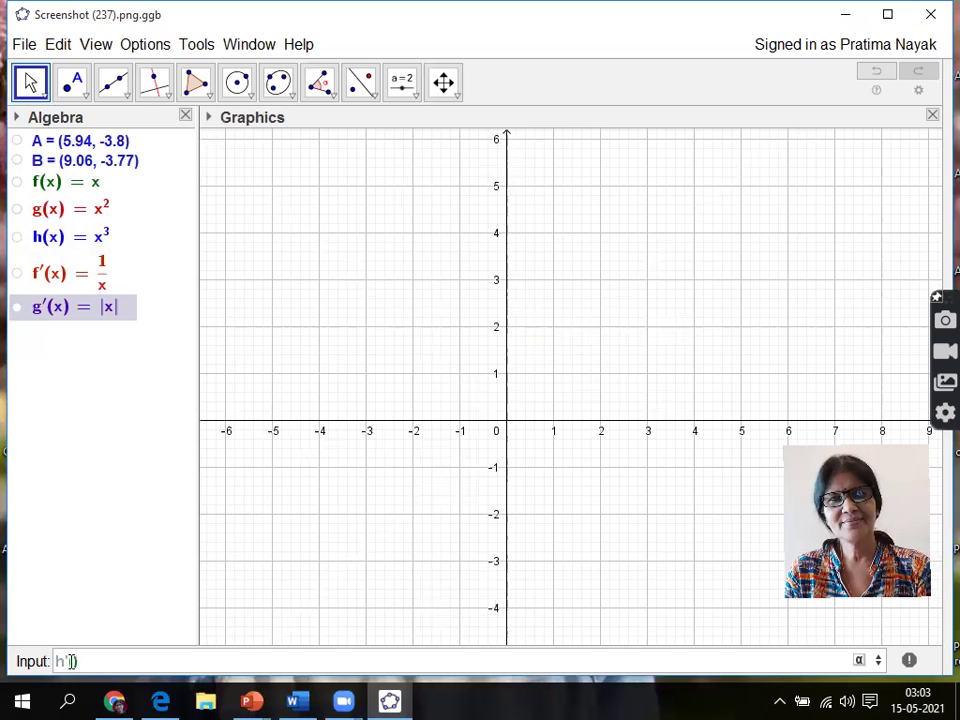
text(x))
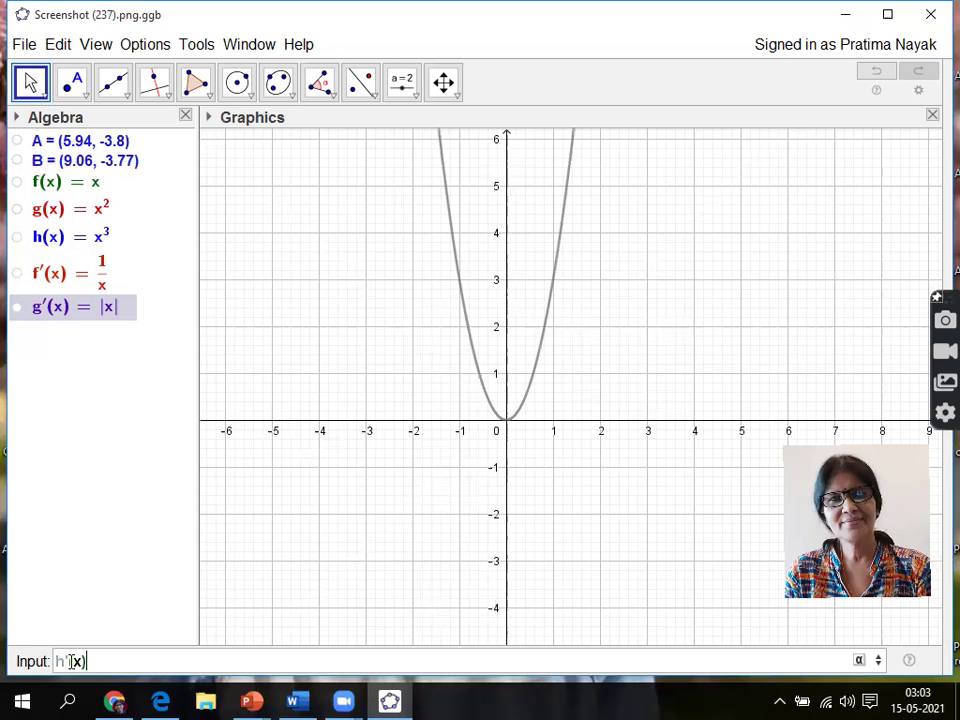
text(=floor)
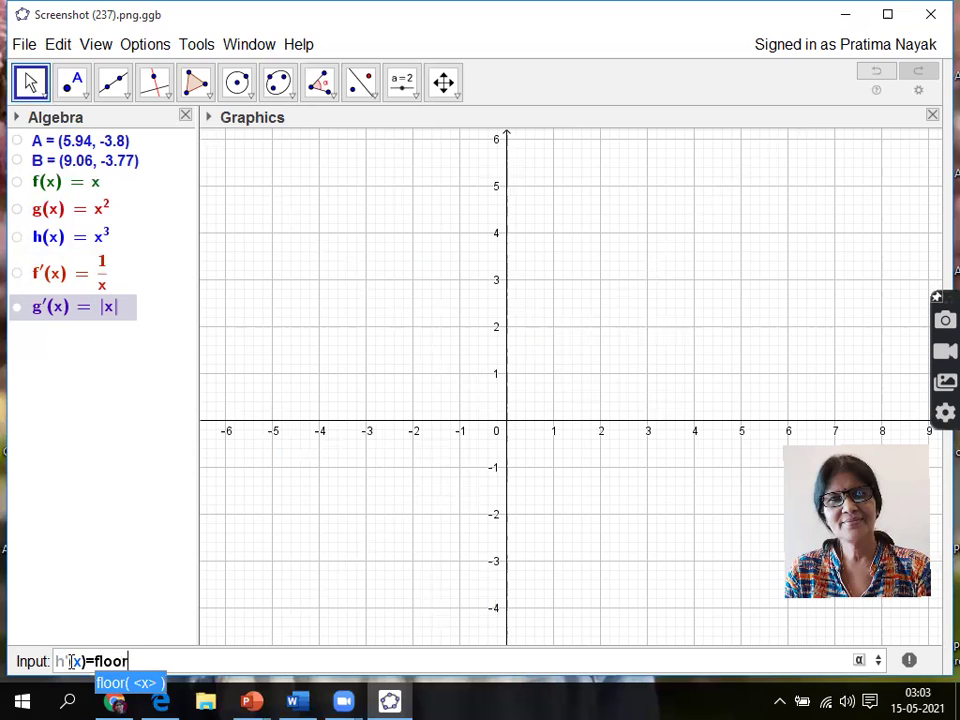
text(()
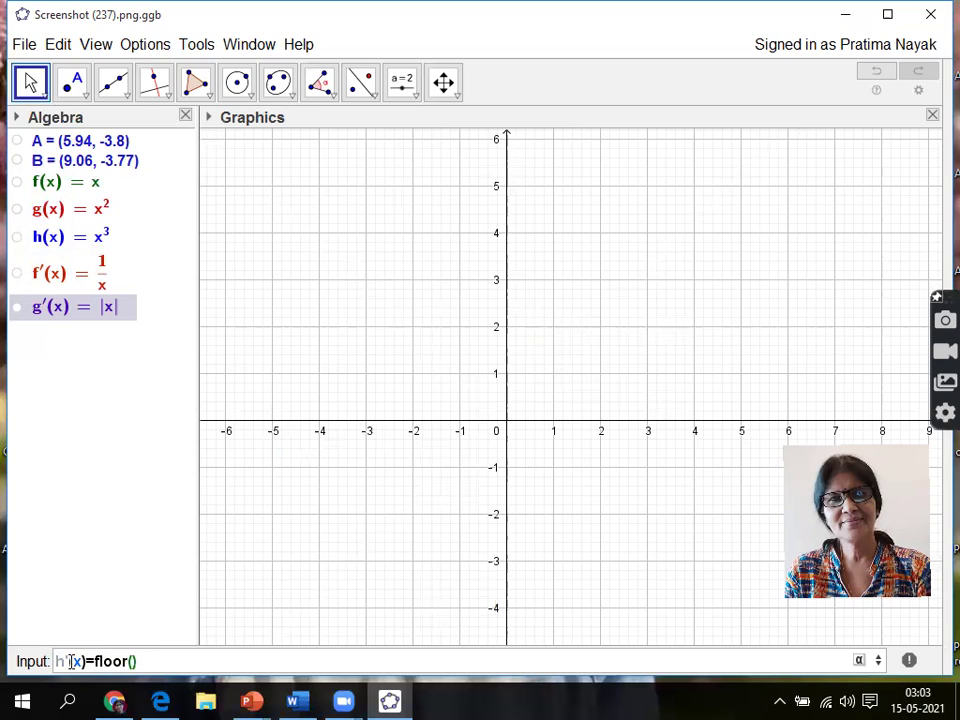
text(x))
key(Return)
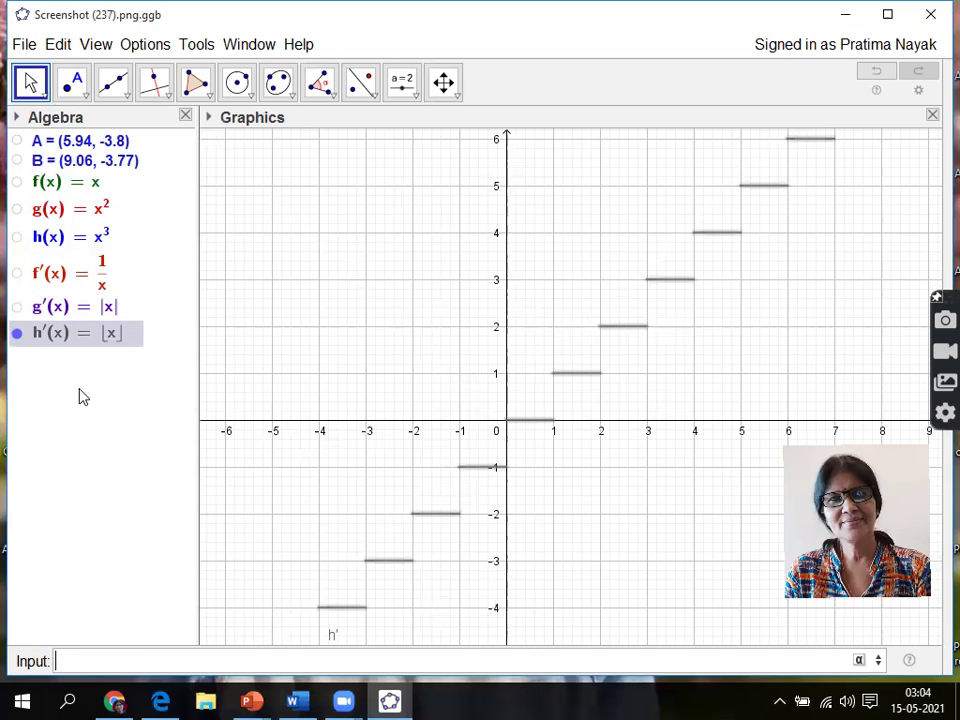
Step: Hide the h'(x) step graph, leaving the line f(x) = x hidden as well
click(17, 333)
click(17, 182)
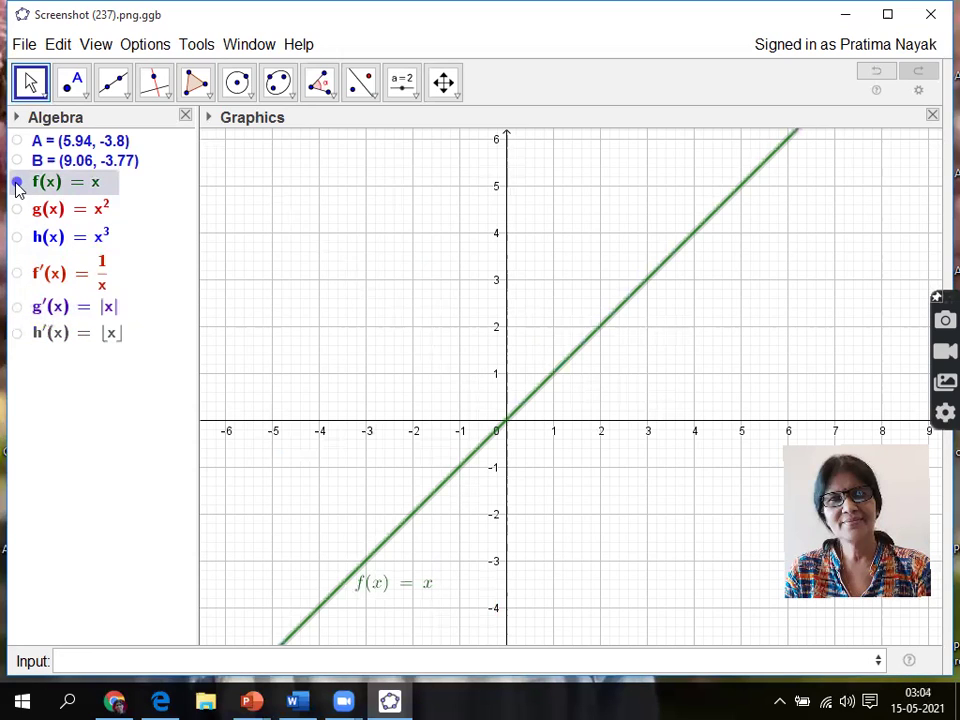
click(17, 182)
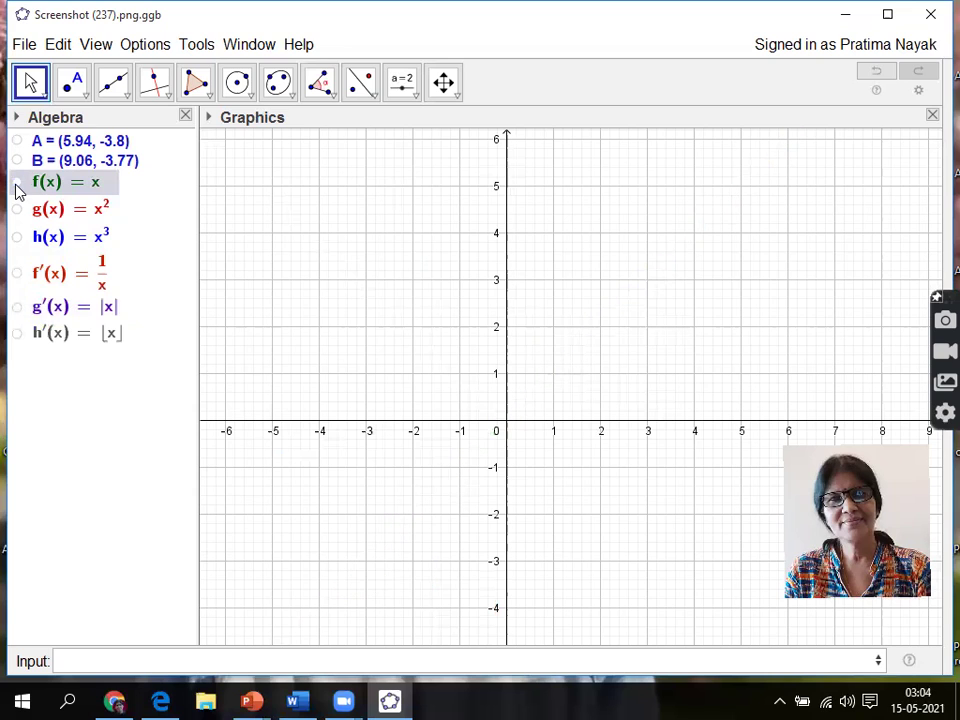
Step: Save the construction via File > Save As under the name 'graph plttine'
click(24, 45)
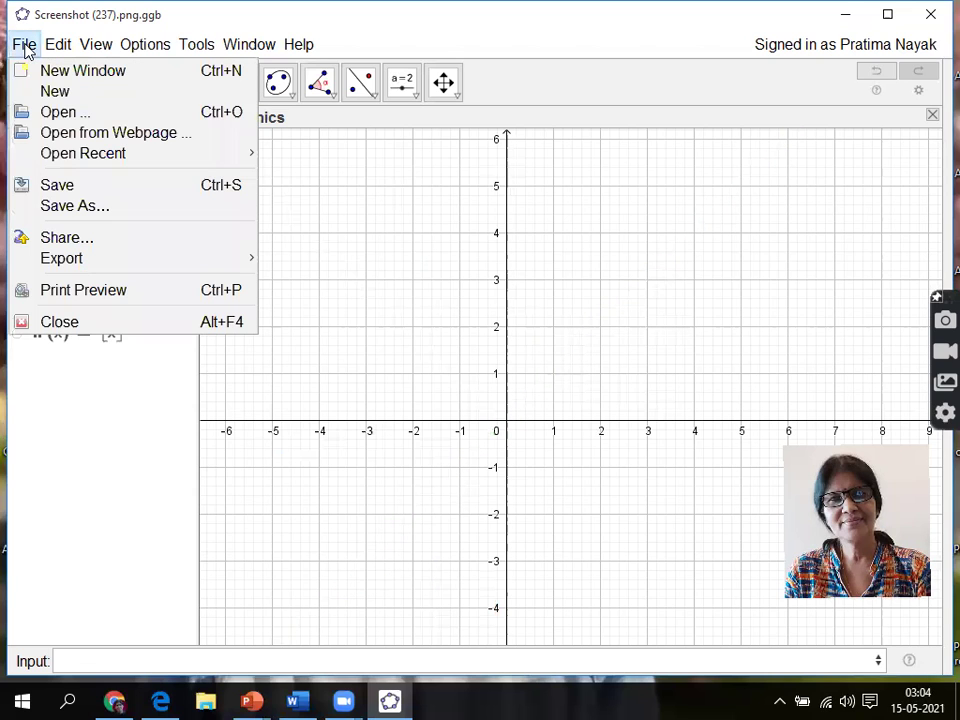
click(52, 208)
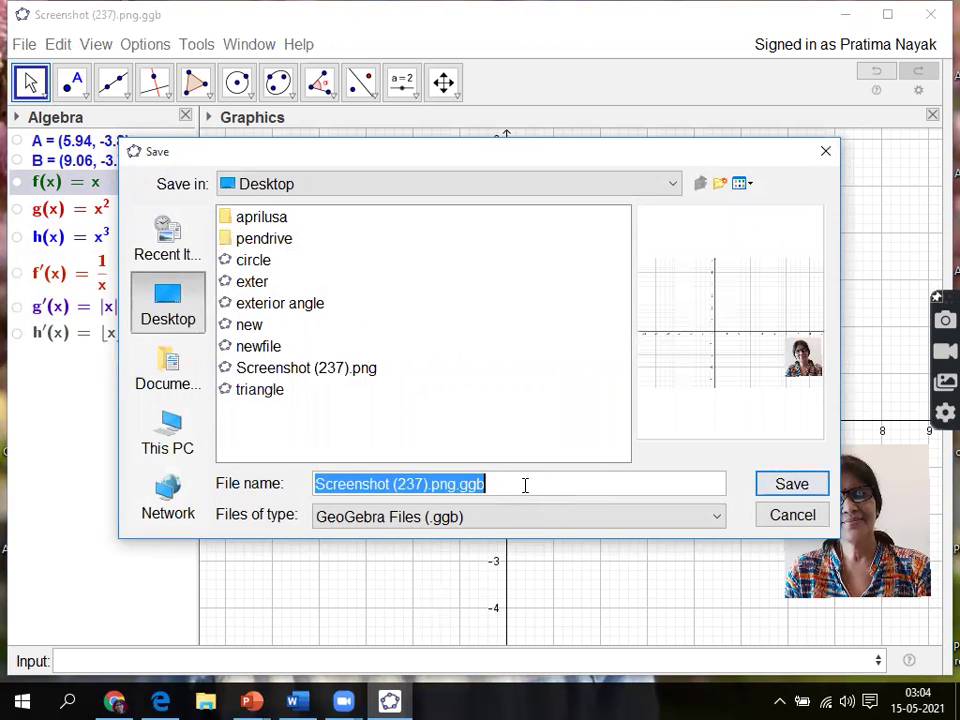
text(graph )
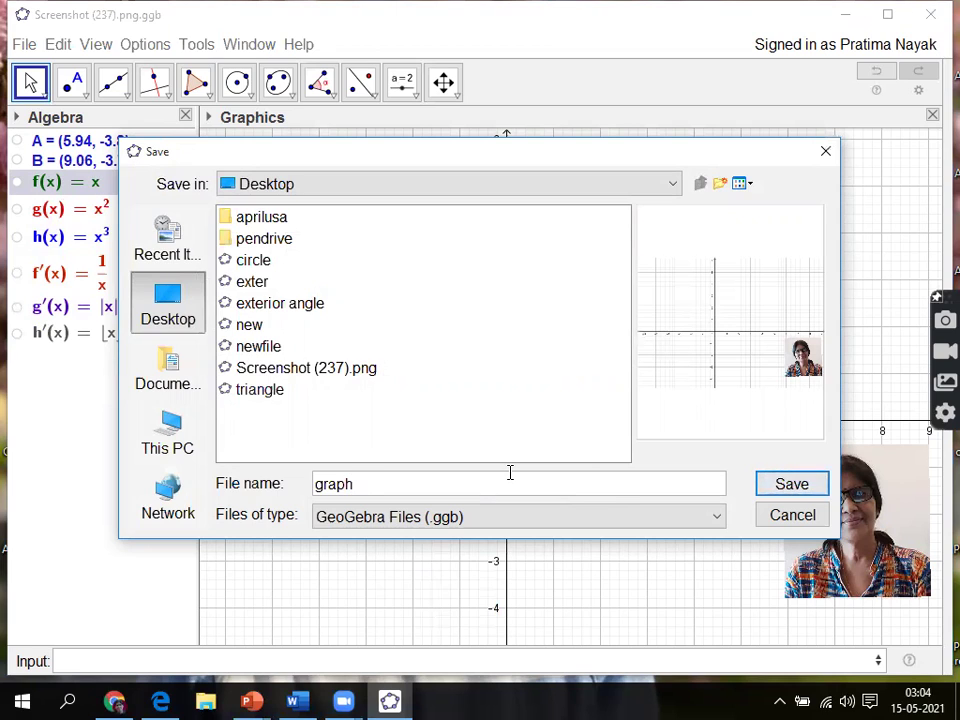
text(plttine)
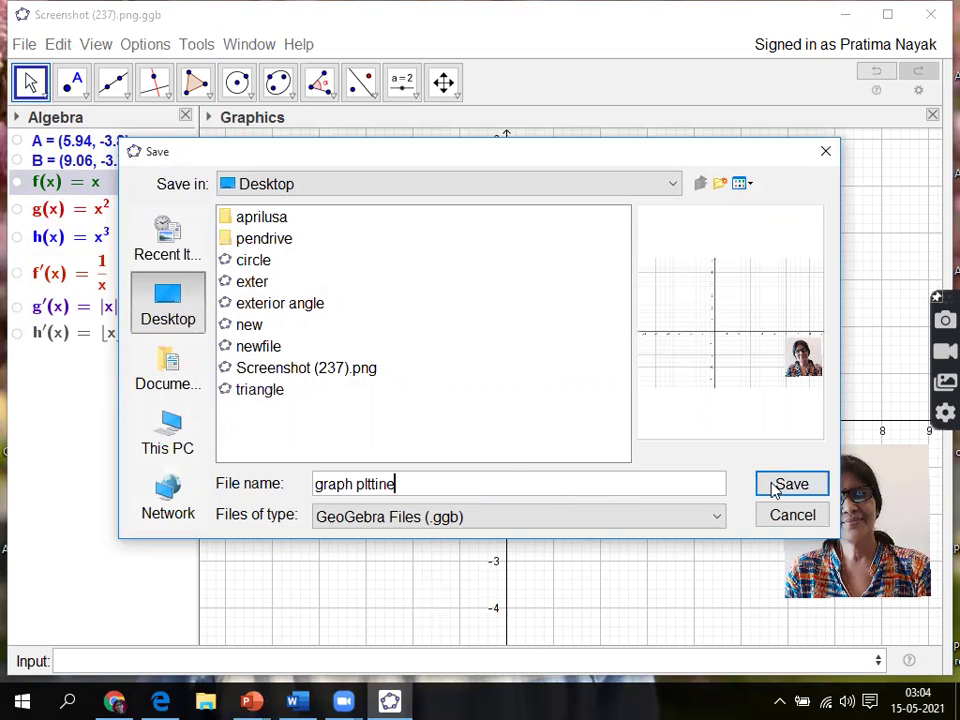
click(781, 486)
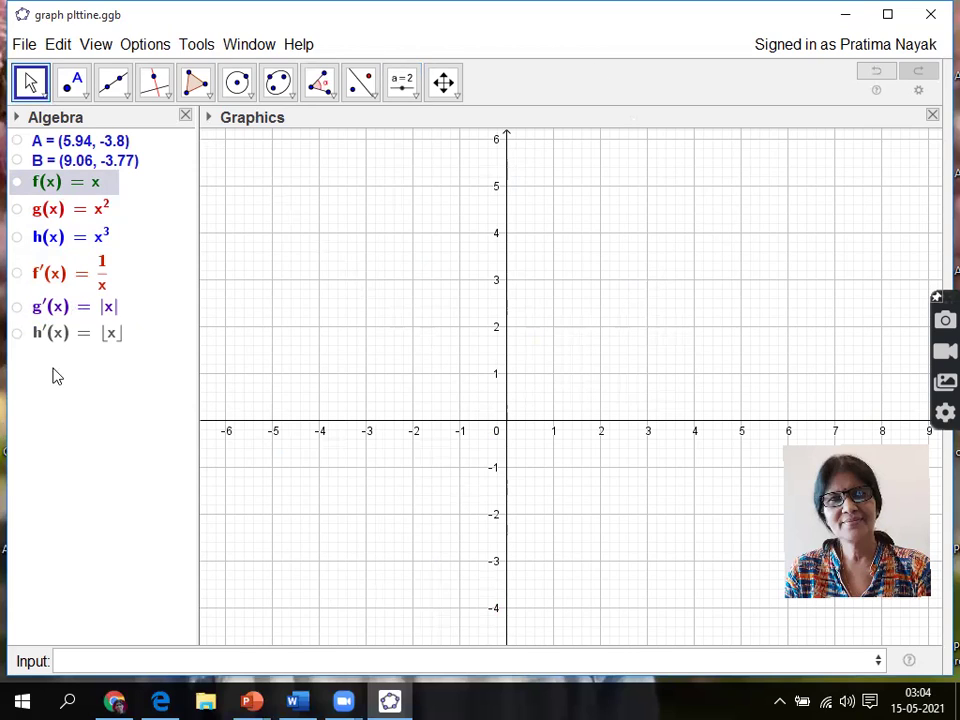
click(17, 182)
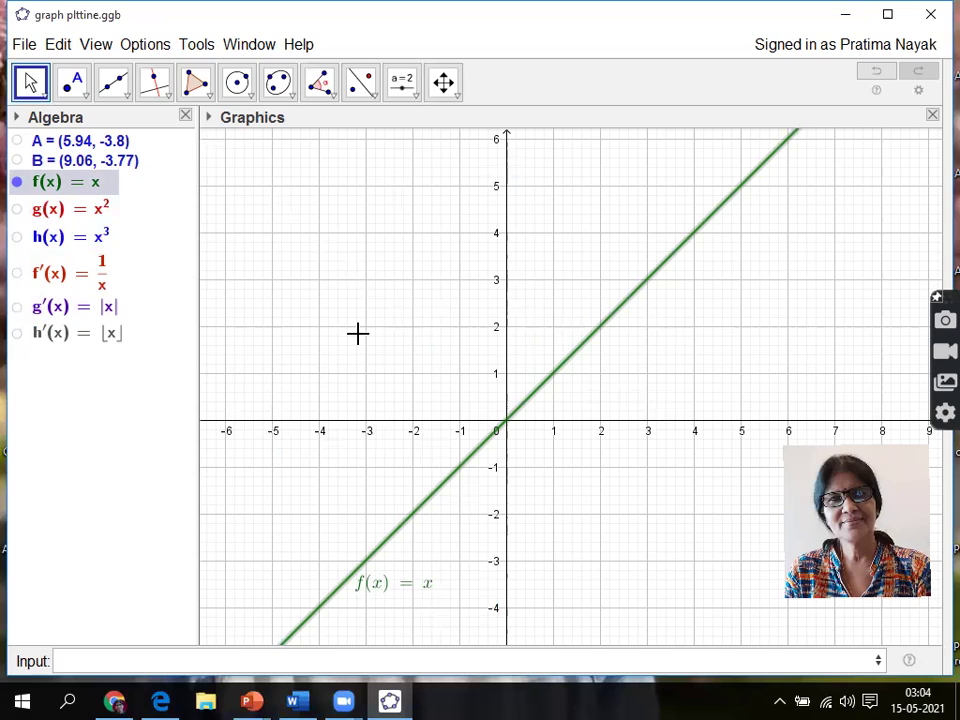
click(16, 183)
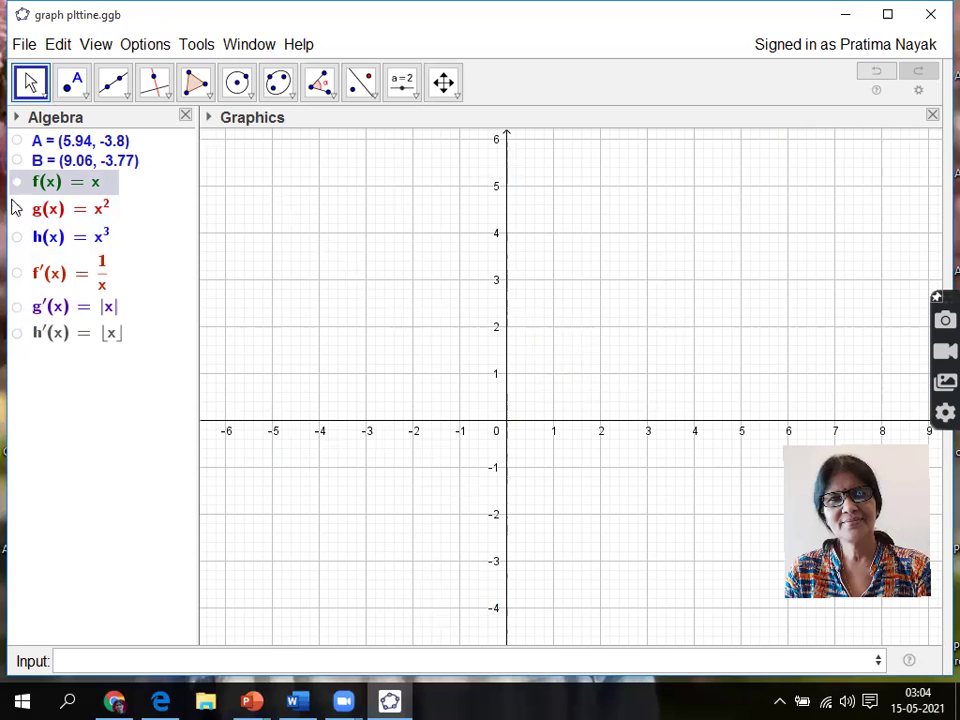
click(17, 210)
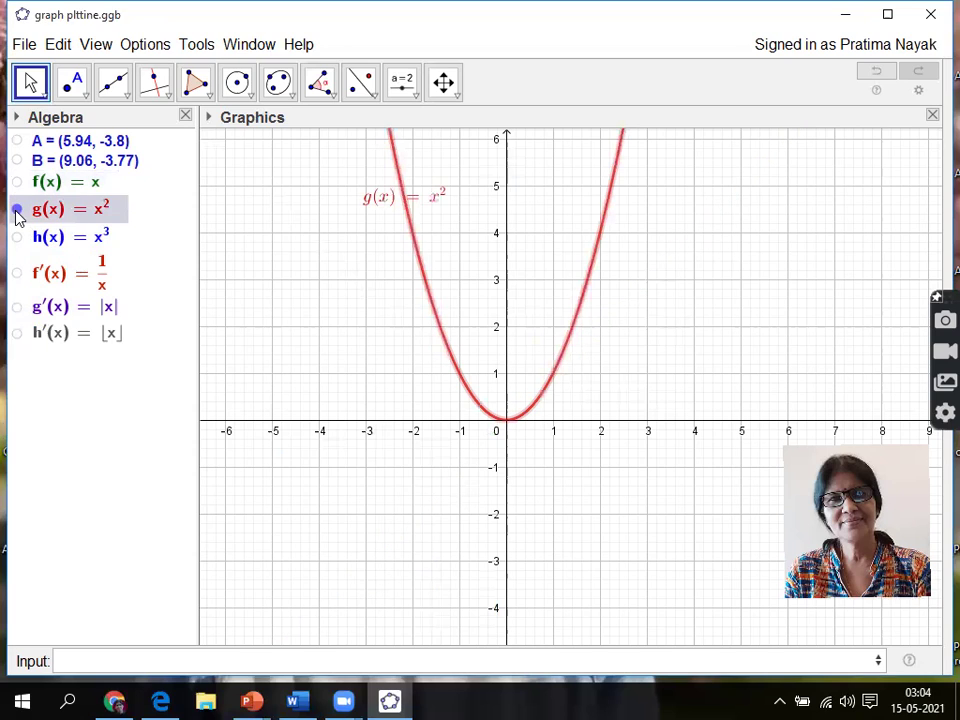
click(17, 212)
click(17, 240)
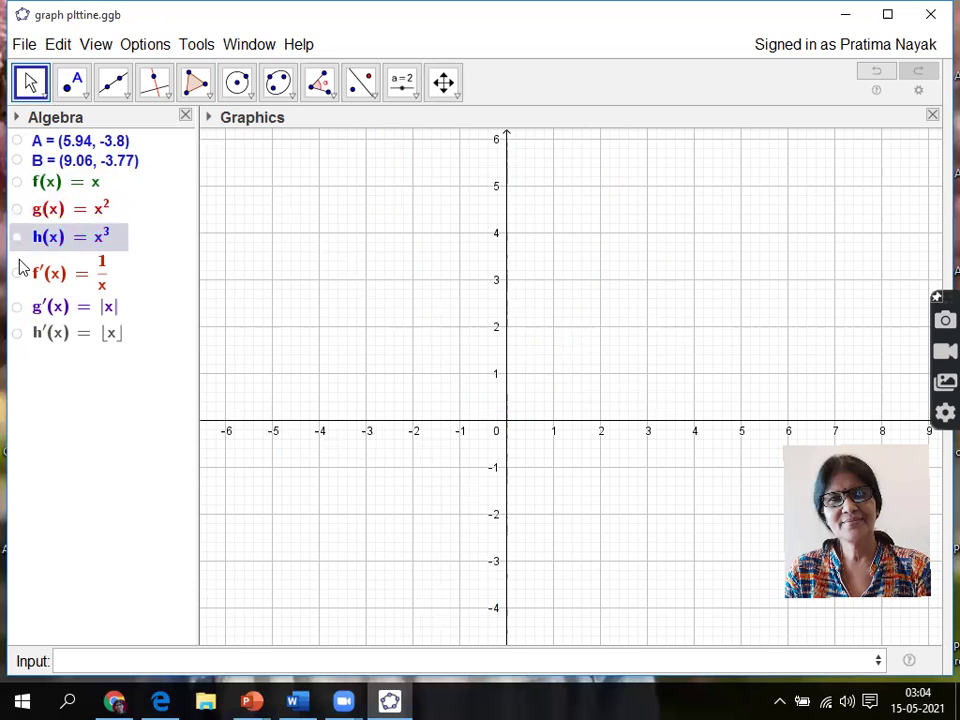
click(17, 237)
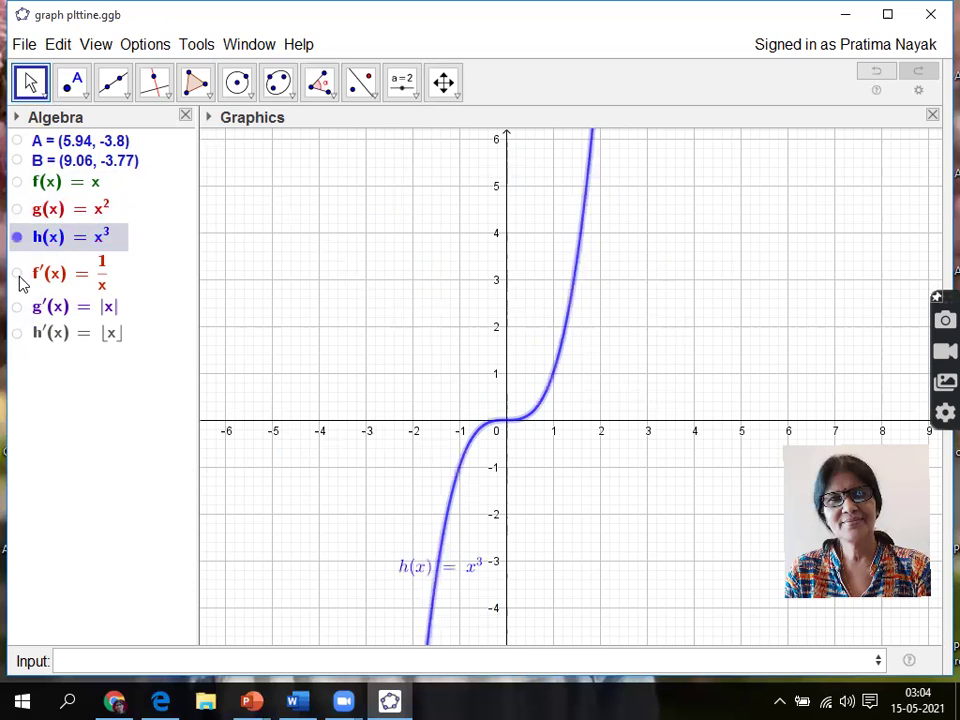
click(17, 274)
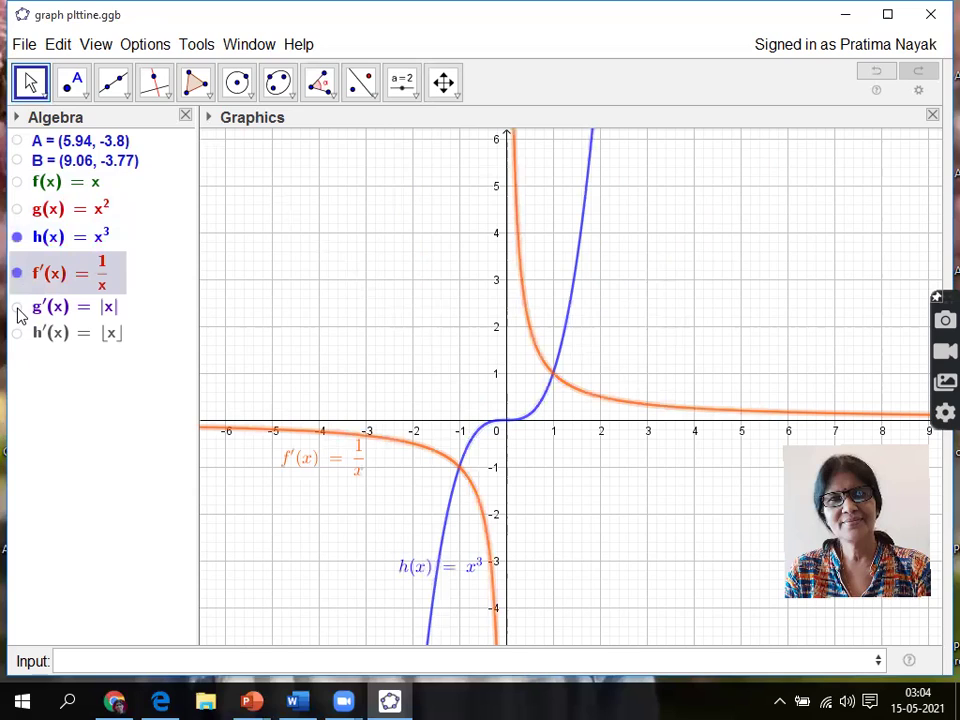
click(17, 243)
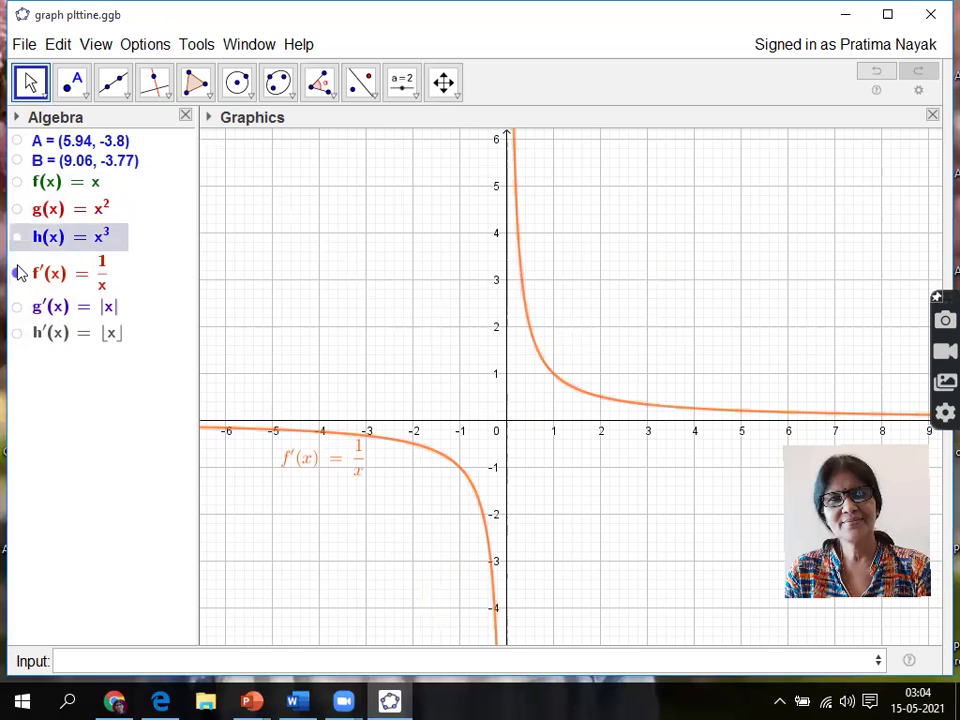
click(17, 273)
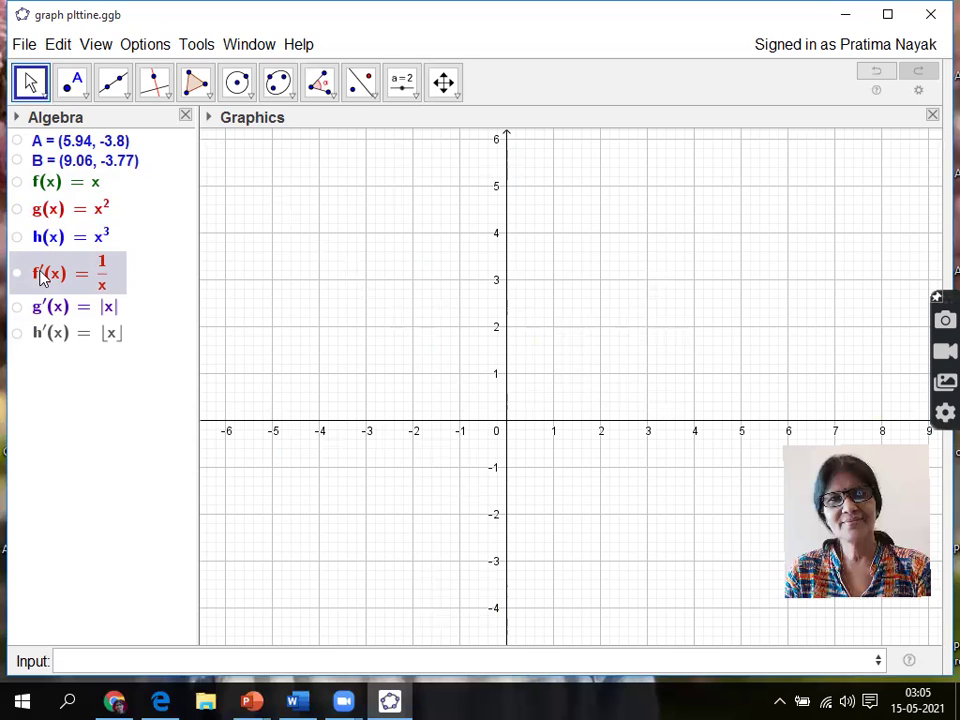
Step: Make f, g, h, f', g' and h' visible so x, x², x³, 1/x, |x| and floor(x) all display
click(17, 182)
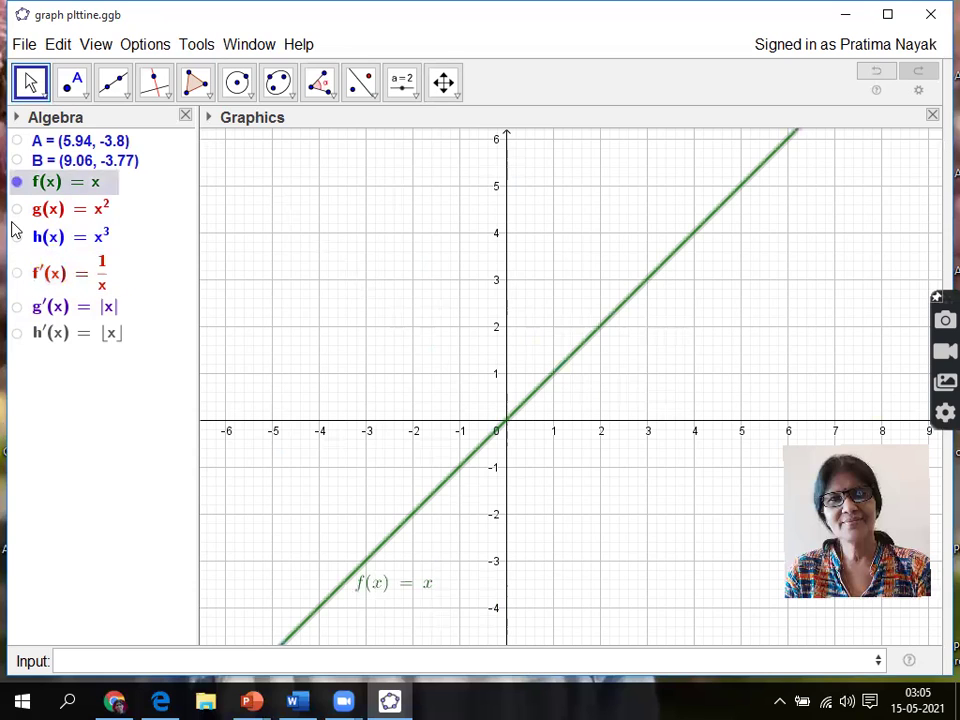
click(17, 209)
click(17, 237)
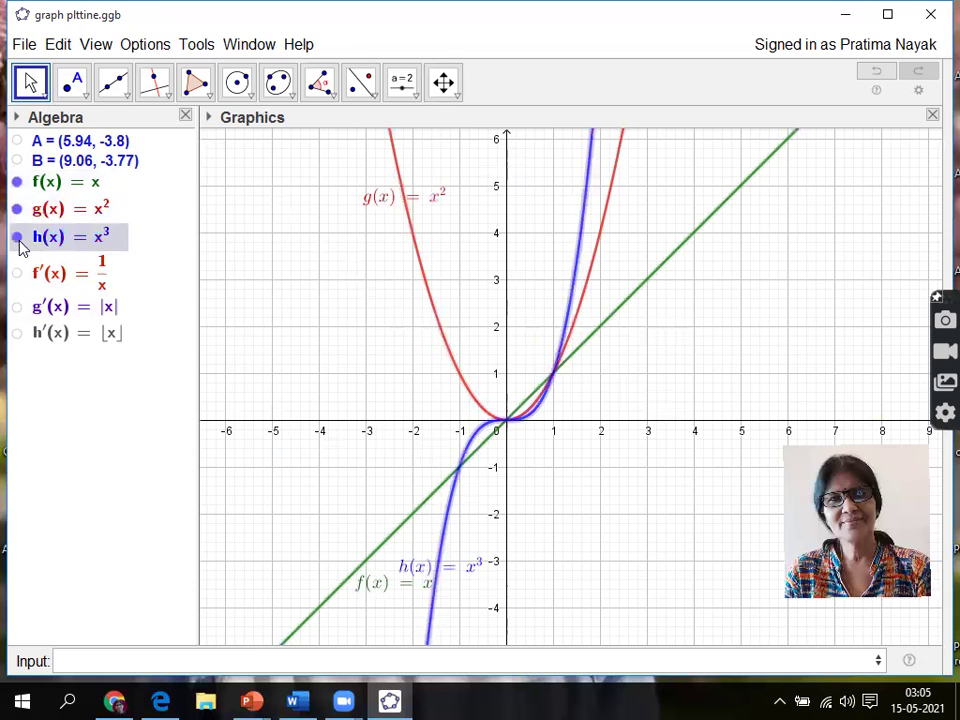
click(17, 273)
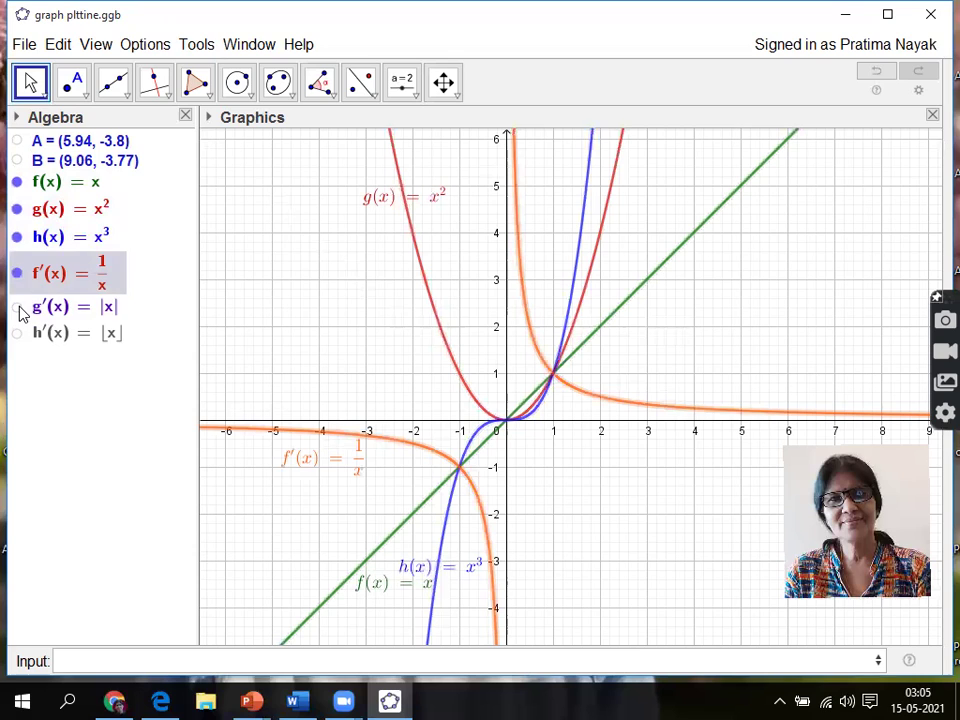
click(17, 307)
click(19, 336)
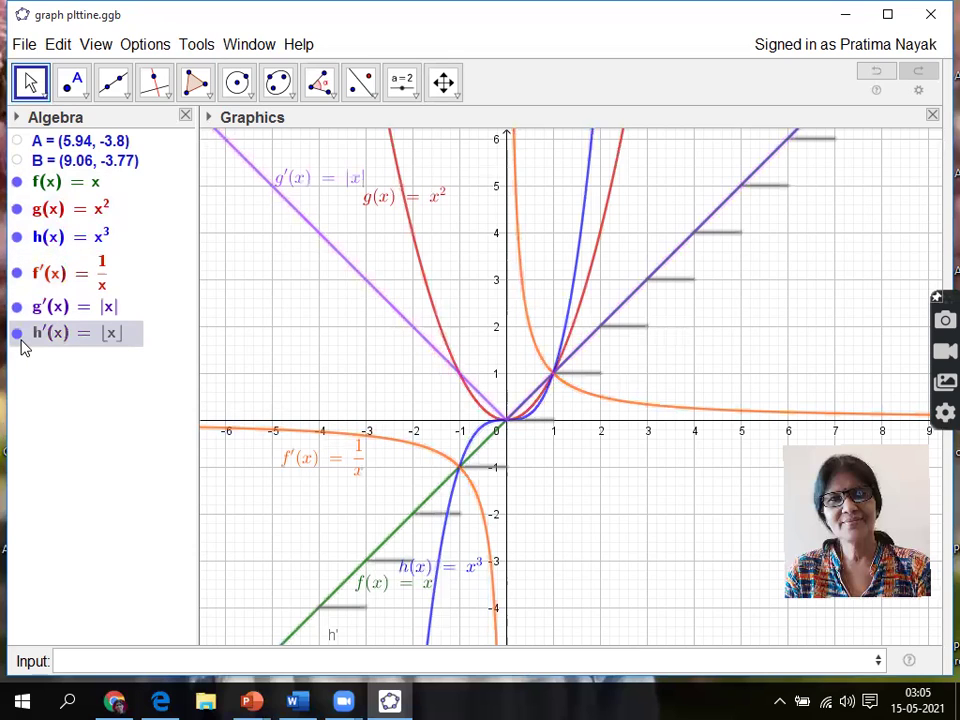